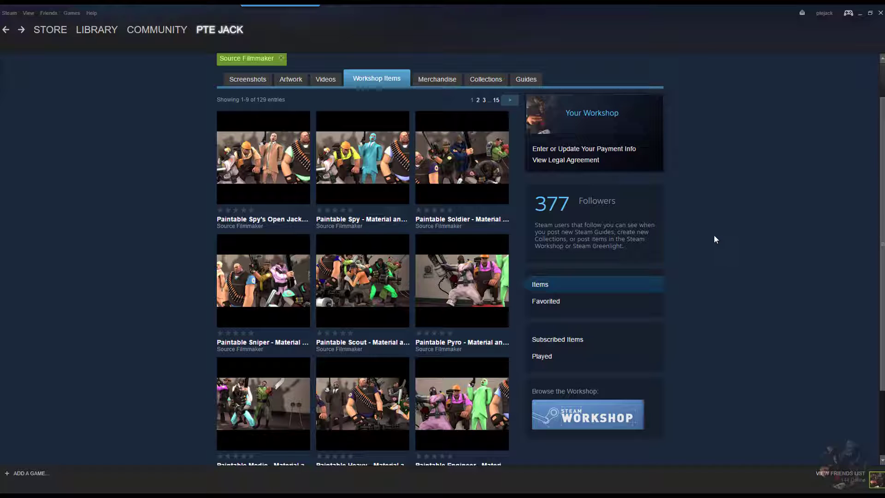
- Open the Paintable Spy's Open Jacket workshop page and bring its description into view
mouse_move(283, 165)
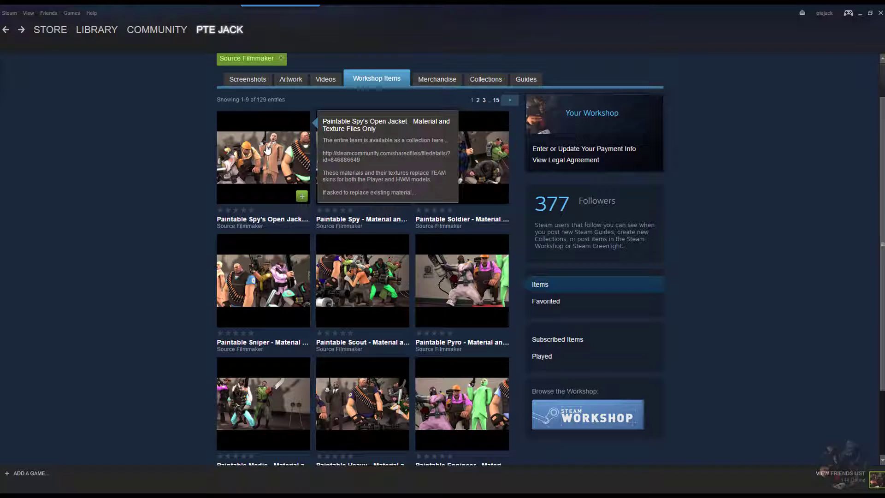
left_click(284, 165)
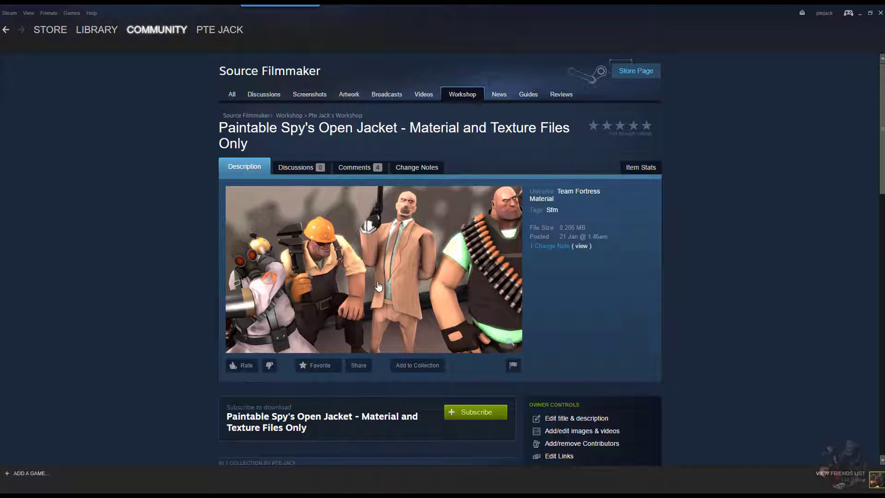
scroll(378, 286, "down", 5)
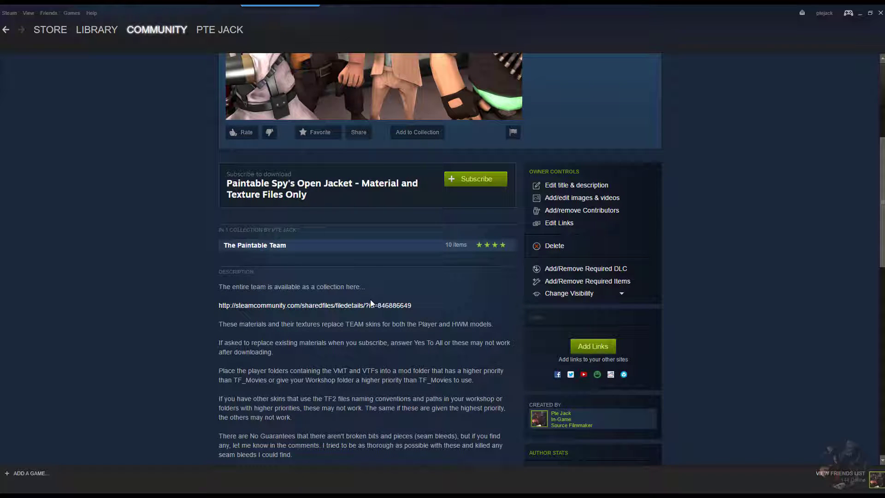
- Go to The Paintable Team collection page from the item's description link
left_click(327, 306)
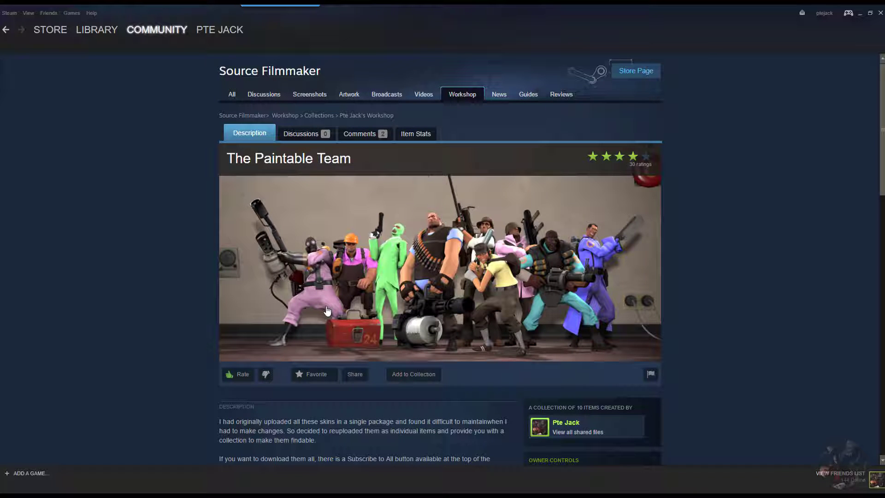
scroll(364, 317, "down", 11)
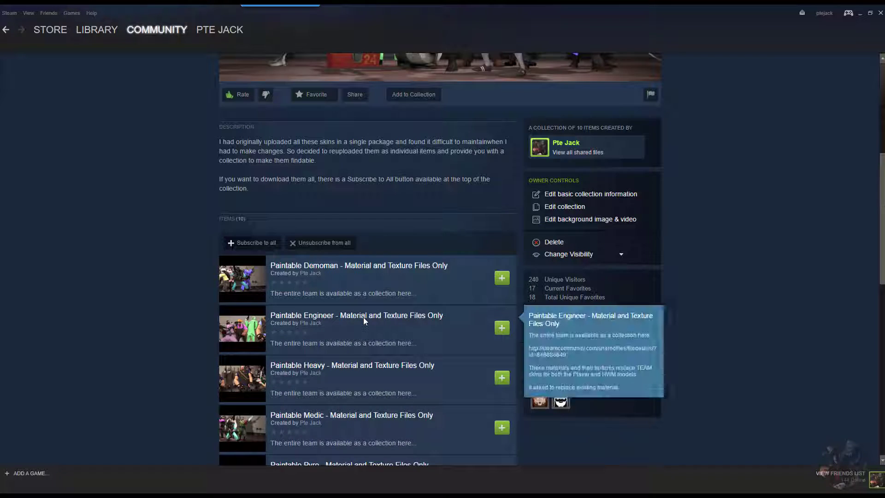
scroll(364, 321, "down", 2)
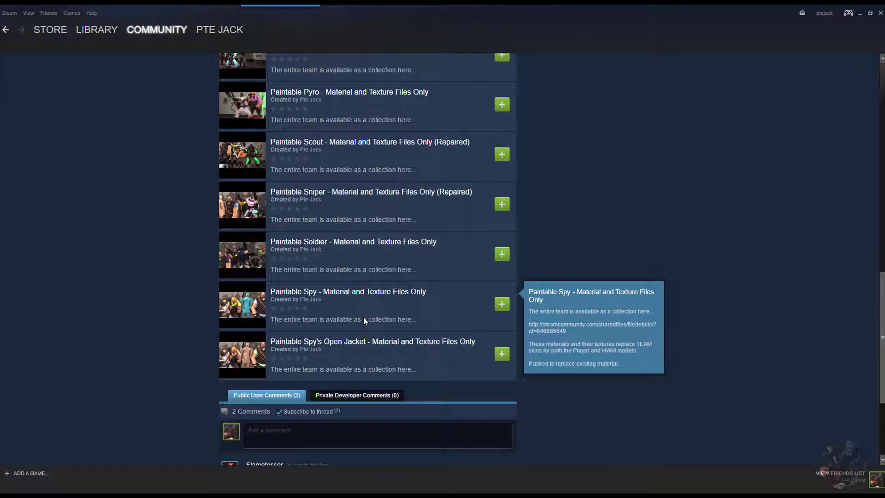
scroll(364, 317, "up", 5)
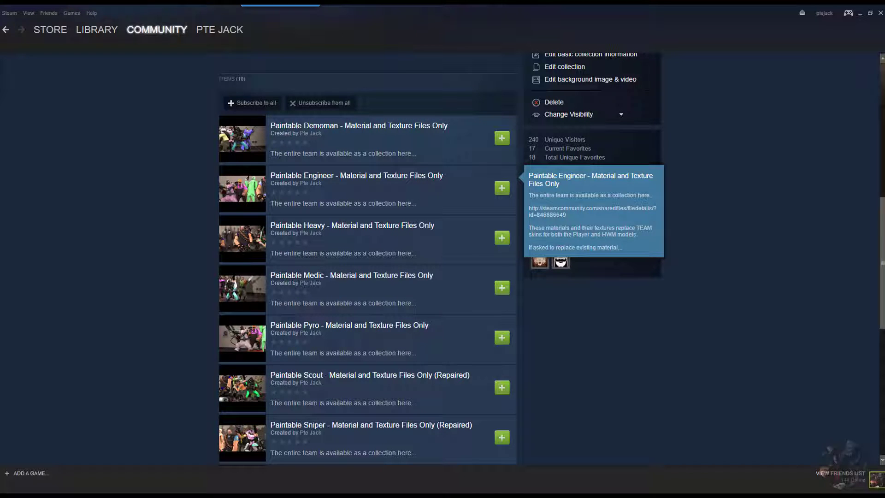
- Subscribe to all ten collection items, toggling the Paintable Scout item off and back on
left_click(256, 105)
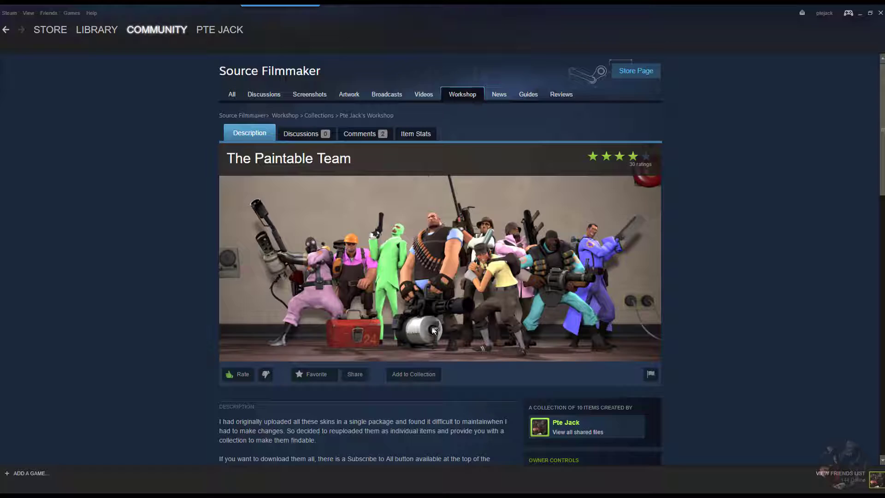
scroll(431, 326, "down", 5)
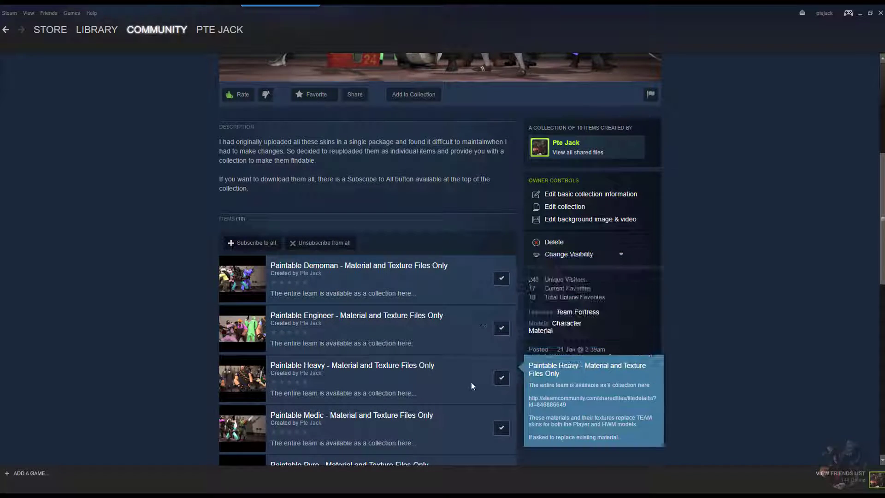
scroll(471, 382, "down", 5)
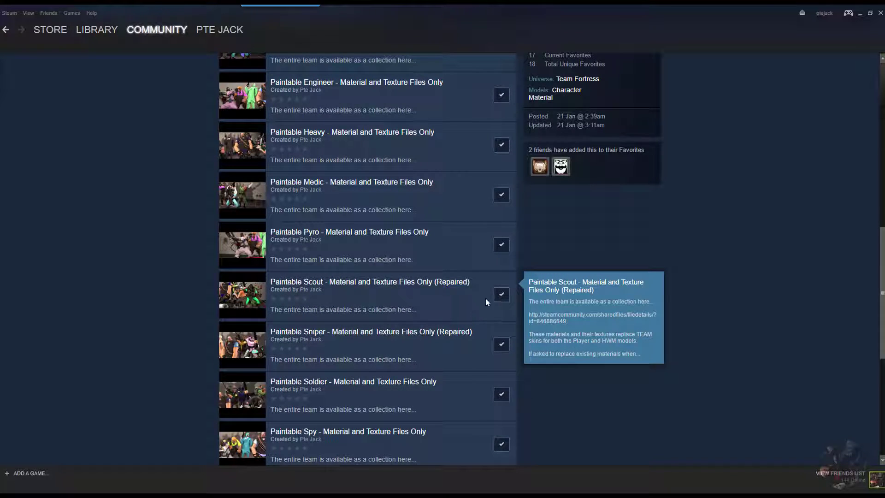
left_click(502, 295)
left_click(501, 295)
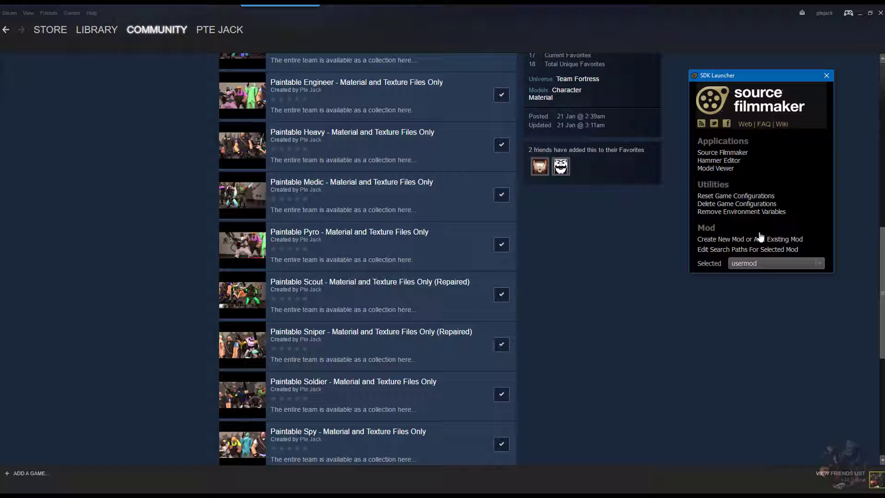
- Launch Source Filmmaker from the SDK Launcher and create a new session named 'session'
double_click(734, 153)
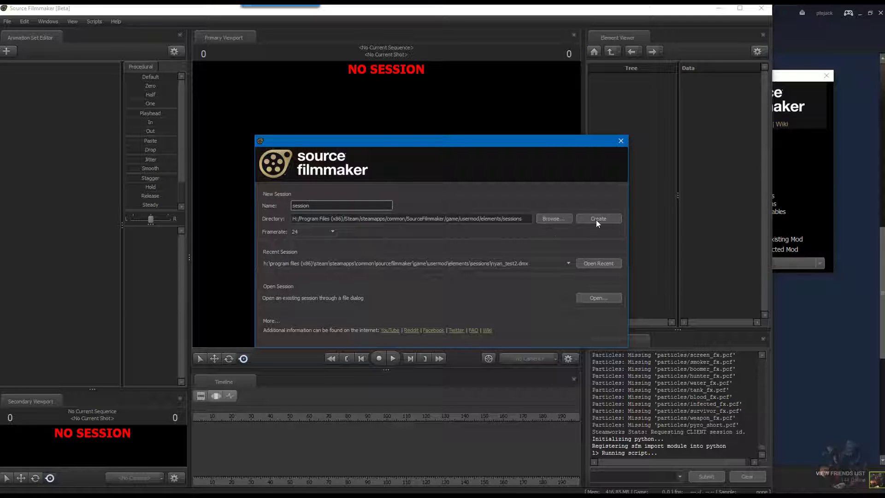
left_click(596, 219)
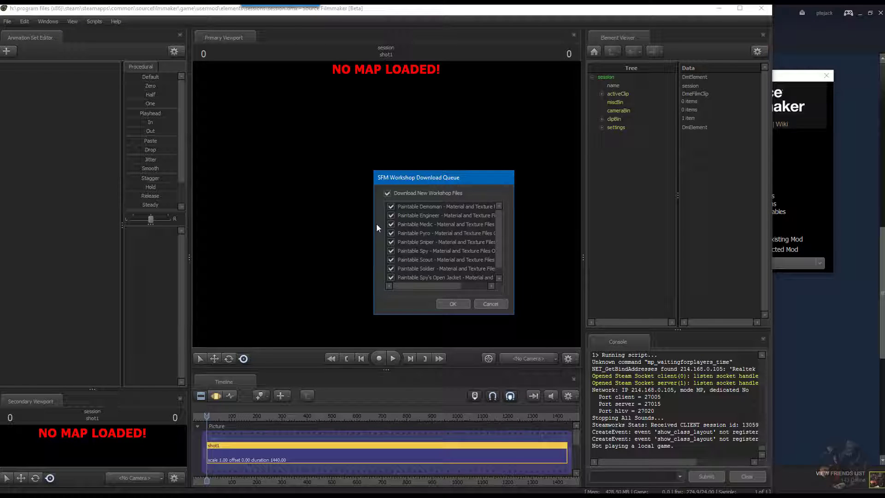
- Download all queued workshop files, choosing Yes to All on every file conflict, and dismiss the completion message
left_click(444, 303)
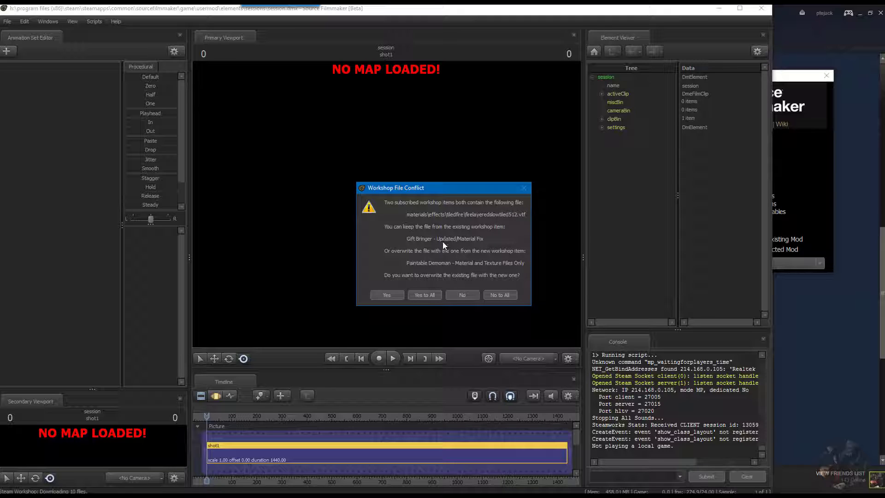
left_click(424, 294)
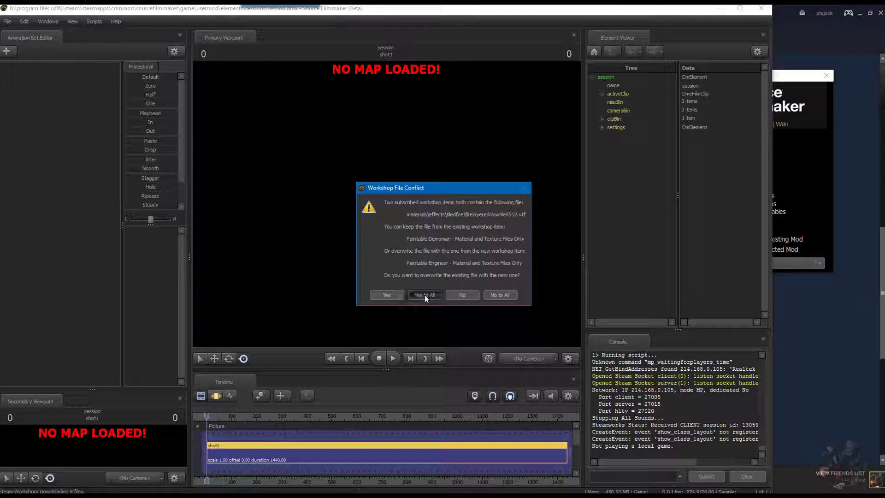
left_click(424, 294)
left_click(424, 294)
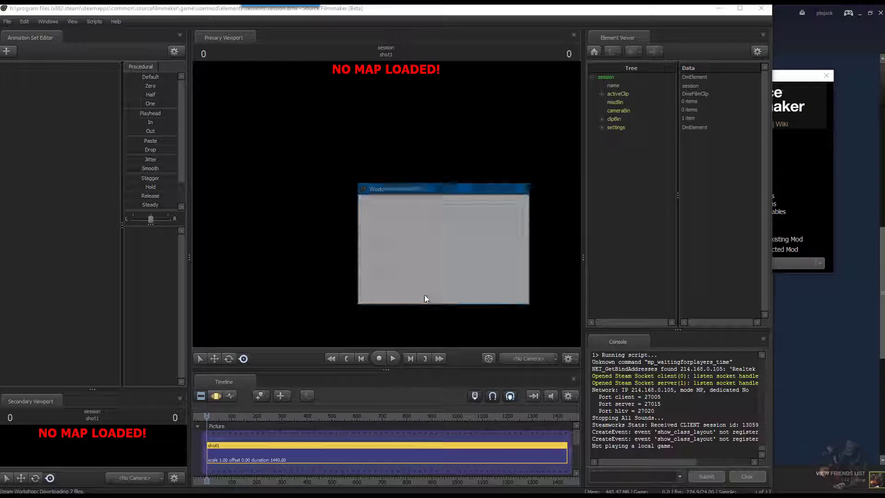
left_click(424, 294)
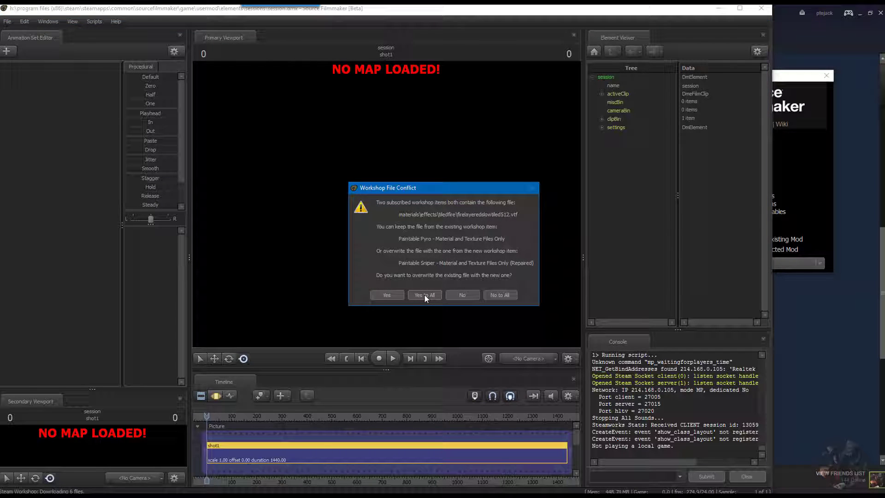
left_click(424, 294)
left_click(424, 294)
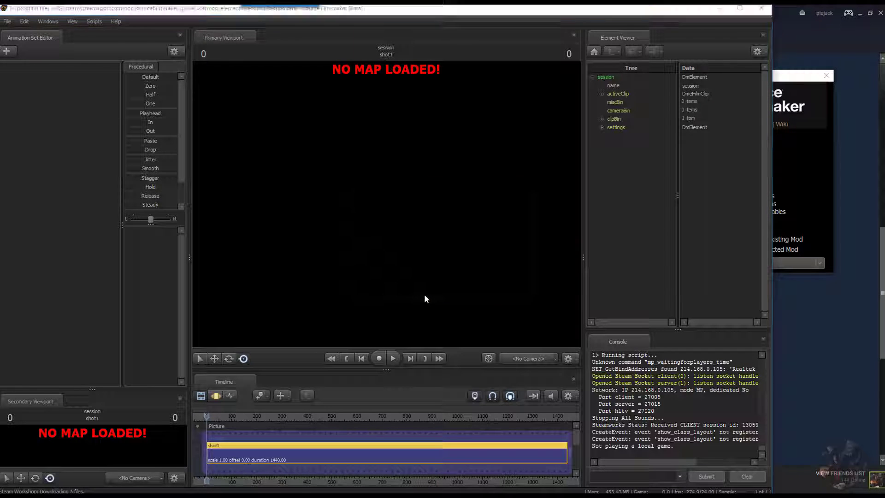
left_click(424, 294)
left_click(424, 294)
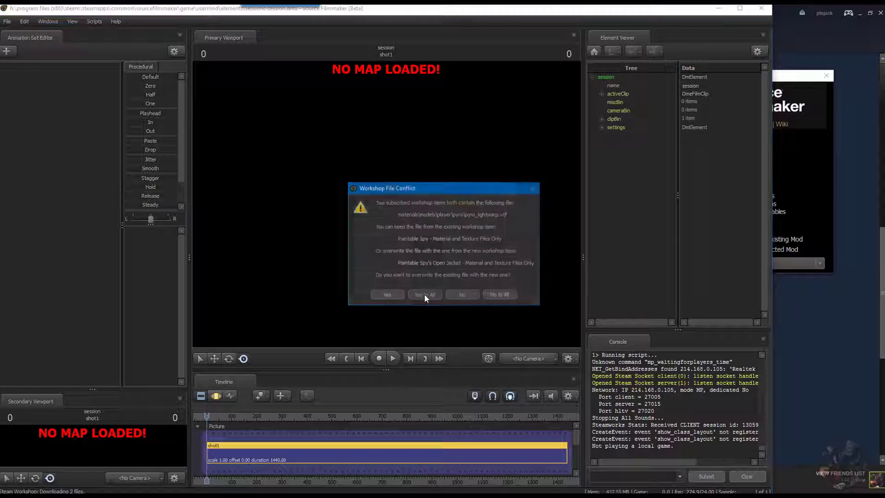
left_click(424, 294)
left_click(424, 294)
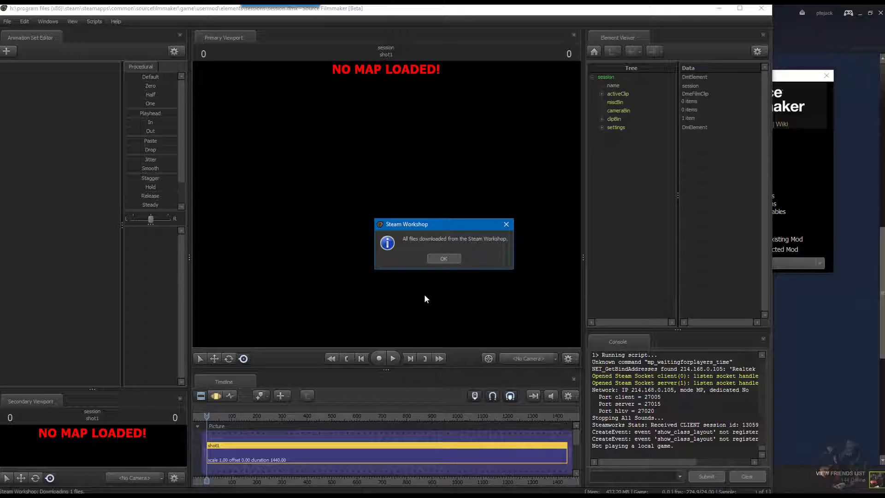
left_click(453, 257)
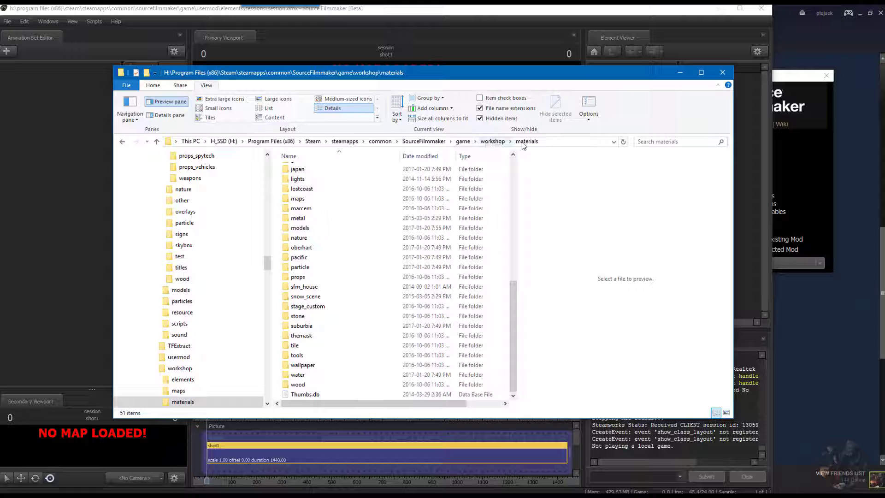
- Browse workshop\materials to models\player\demo to see the demoman red and blue paint files
scroll(323, 276, "up", 2)
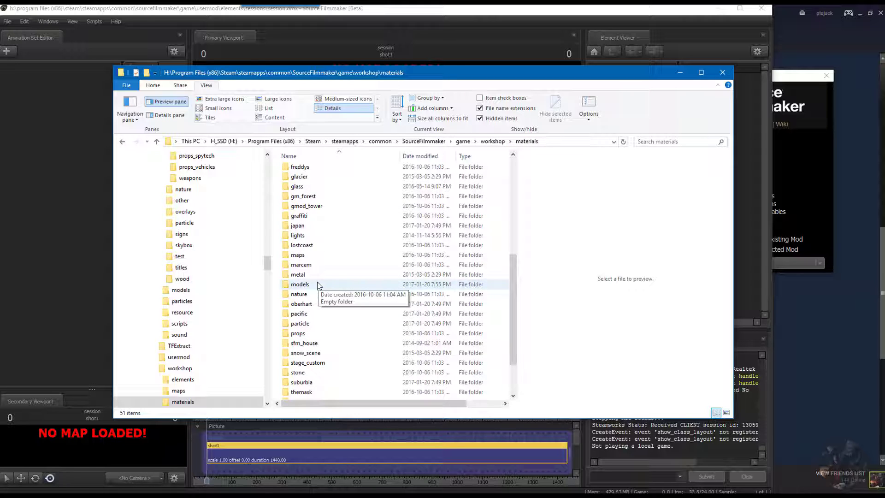
left_click(304, 285)
double_click(304, 285)
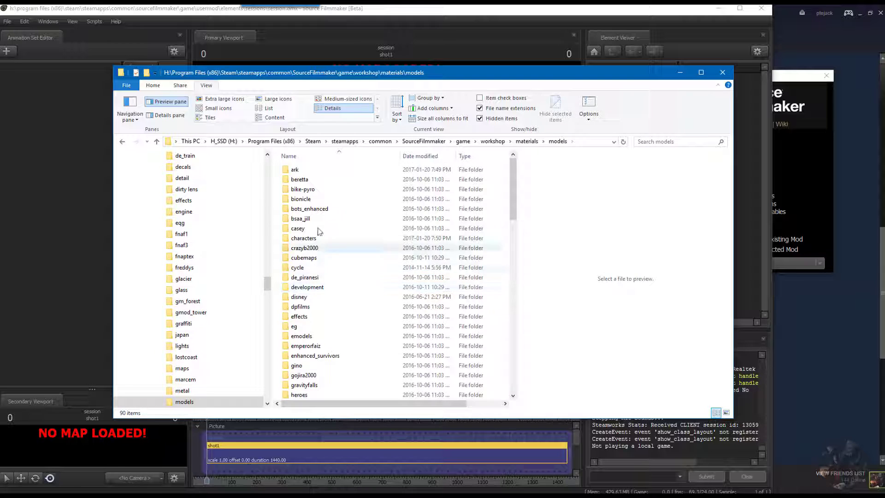
scroll(307, 297, "down", 5)
scroll(308, 301, "down", 6)
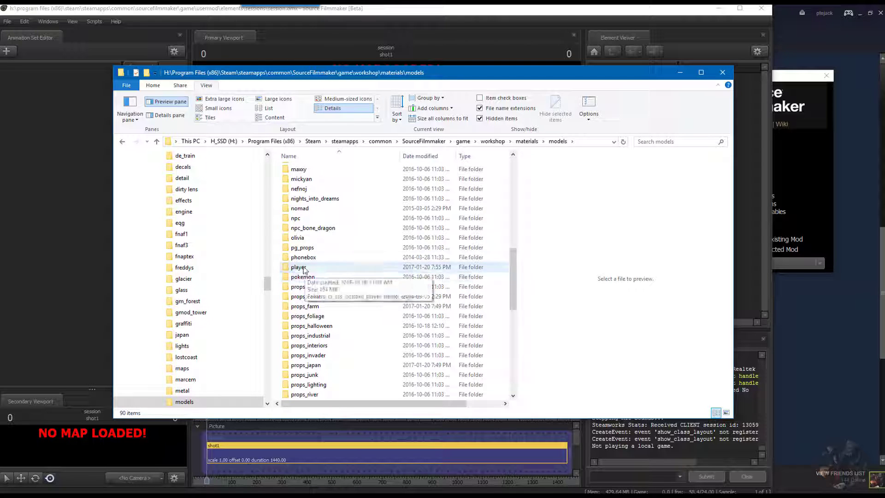
double_click(301, 267)
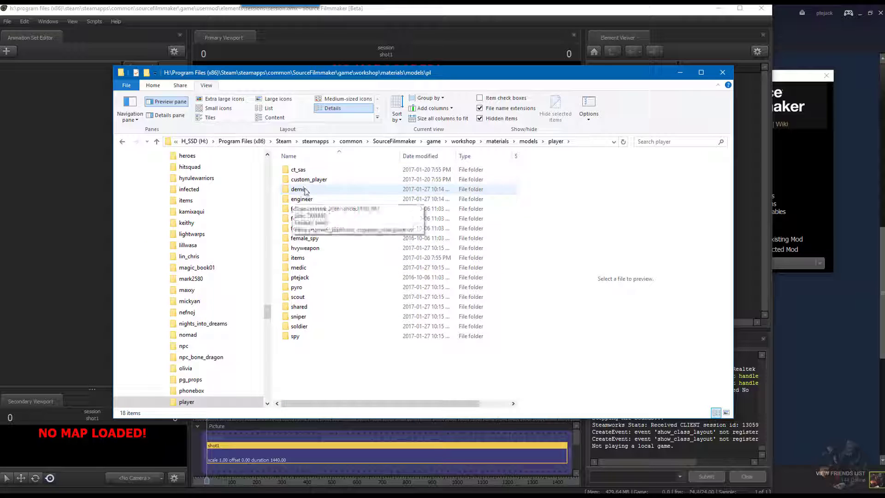
left_click(298, 190)
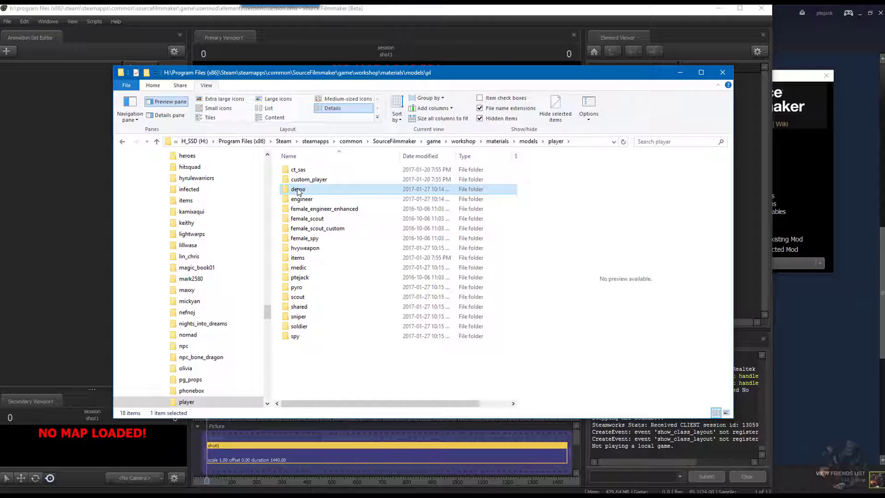
double_click(298, 190)
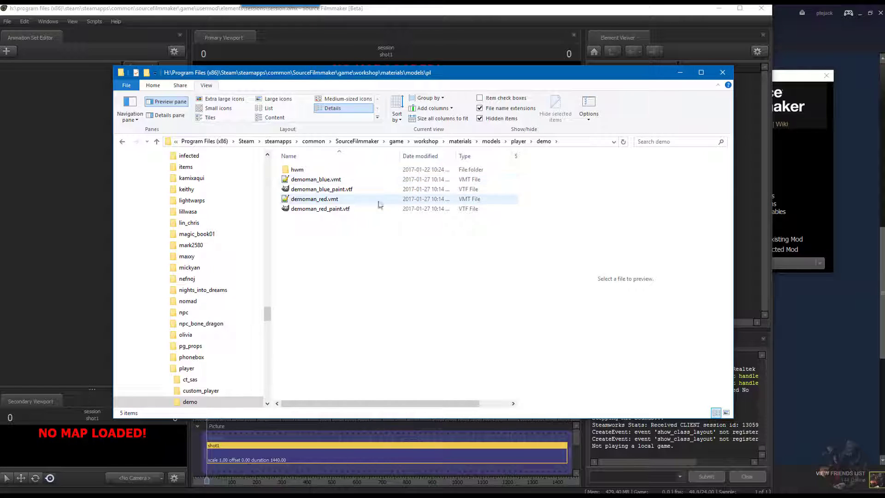
- Minimize File Explorer and close the running Source Filmmaker, returning to the SDK Launcher
left_click(683, 73)
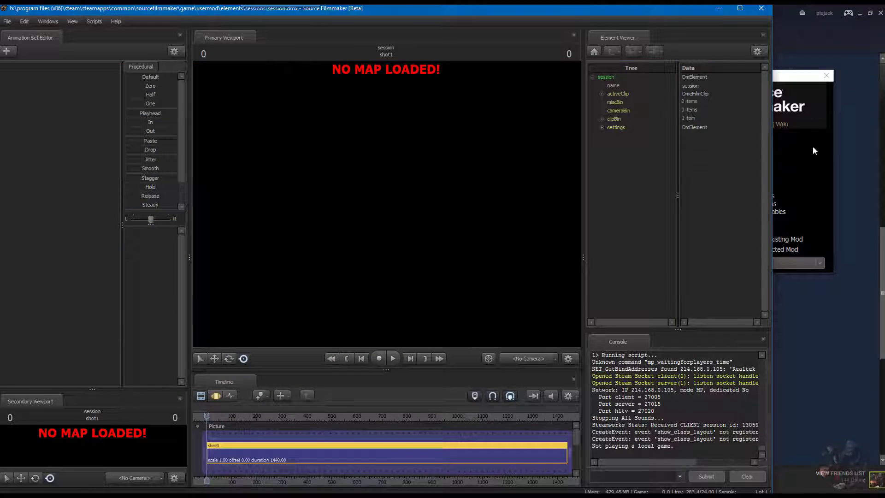
left_click(810, 148)
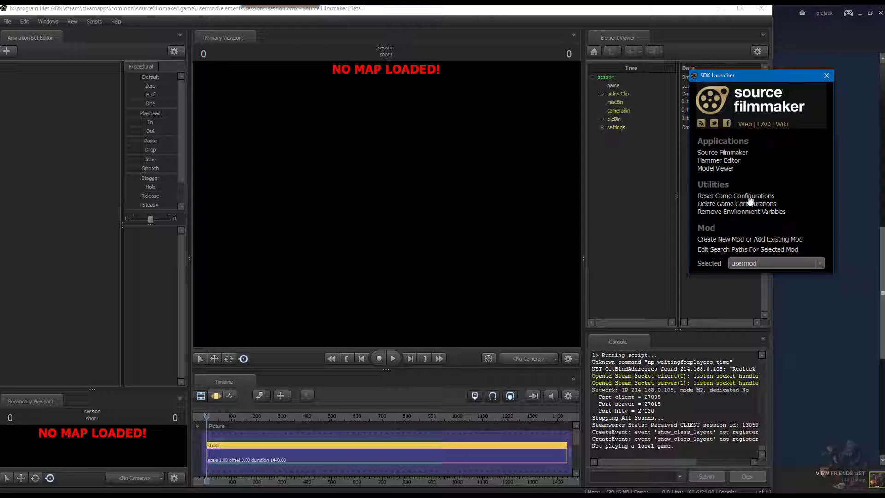
left_click(763, 8)
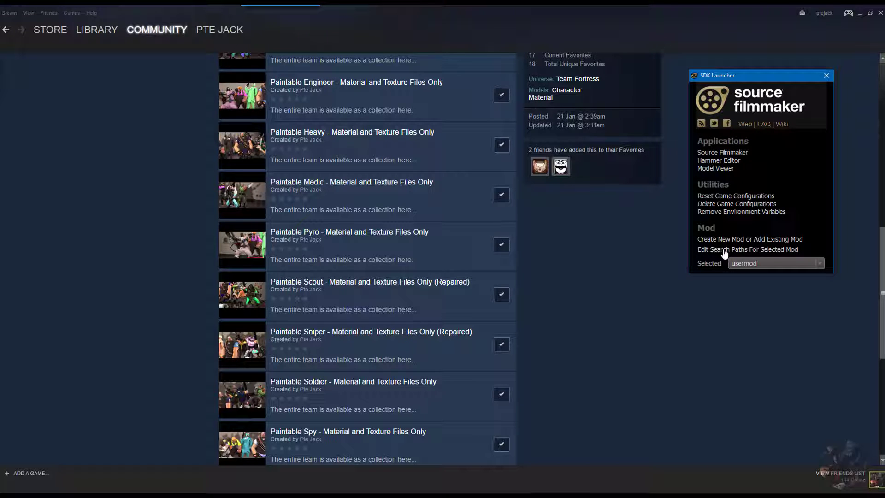
- Move workshop above tf_movies in the mod's search paths, save, and relaunch Source Filmmaker
left_click(725, 250)
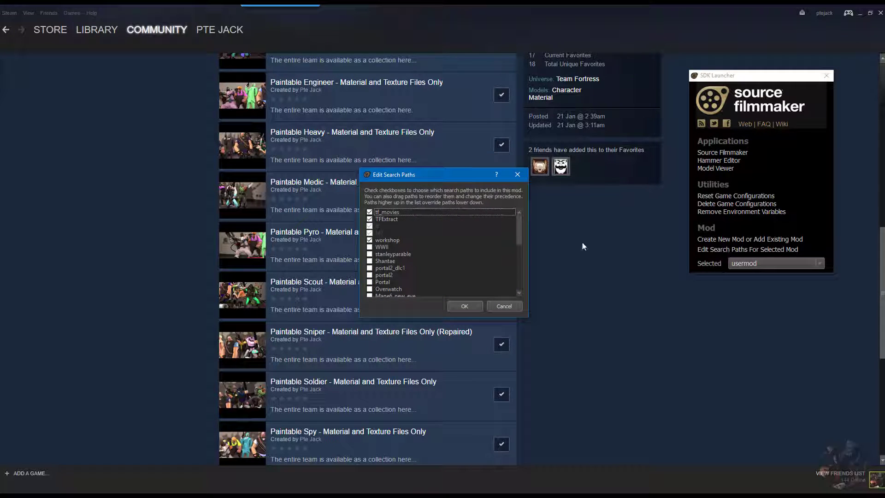
left_click(384, 240)
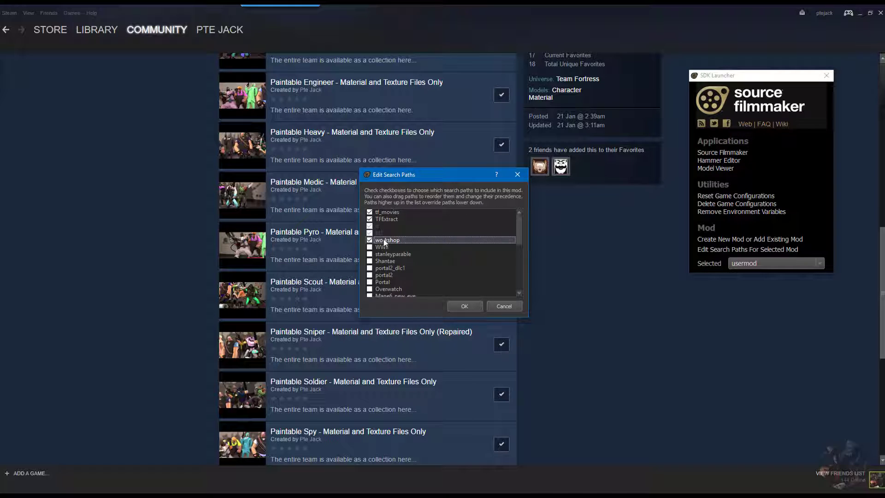
left_click_drag(384, 241, 386, 211)
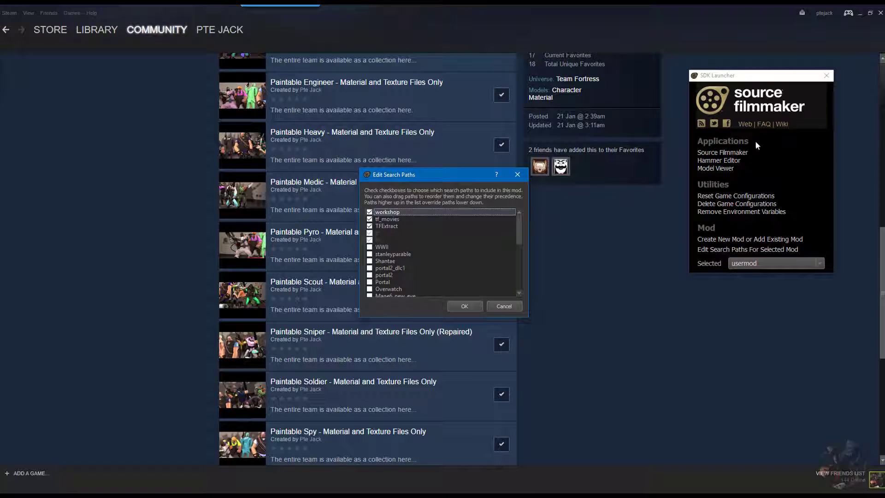
left_click(469, 303)
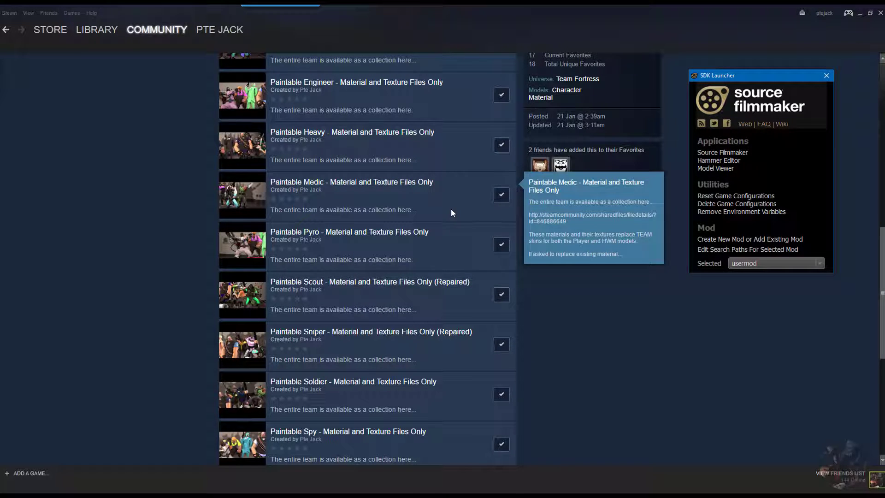
double_click(720, 153)
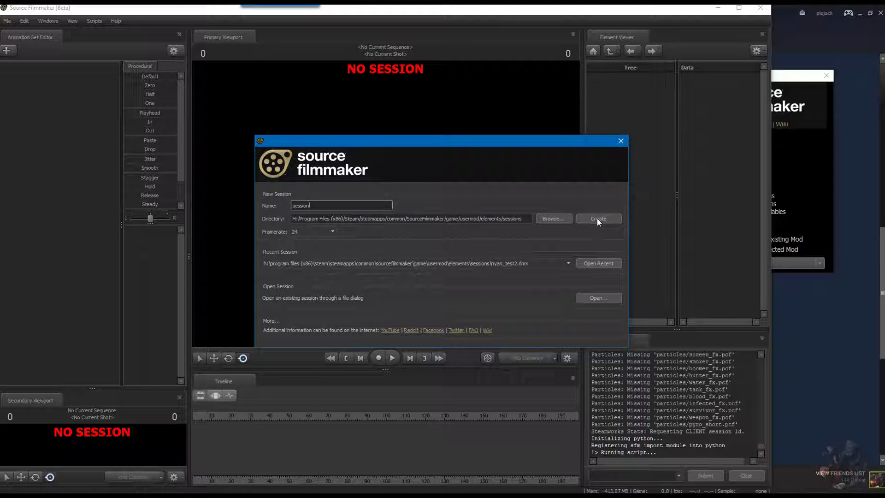
- Create a new session and load the stage.bsp map into the viewport
left_click(598, 218)
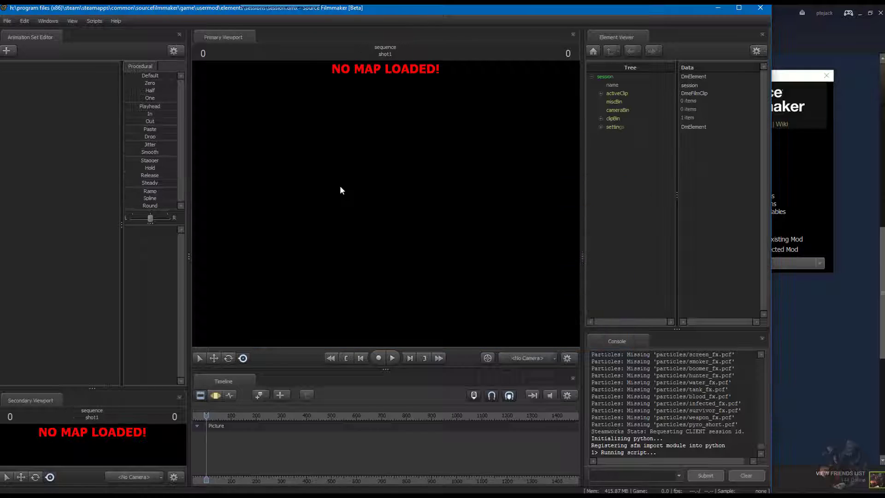
right_click(341, 187)
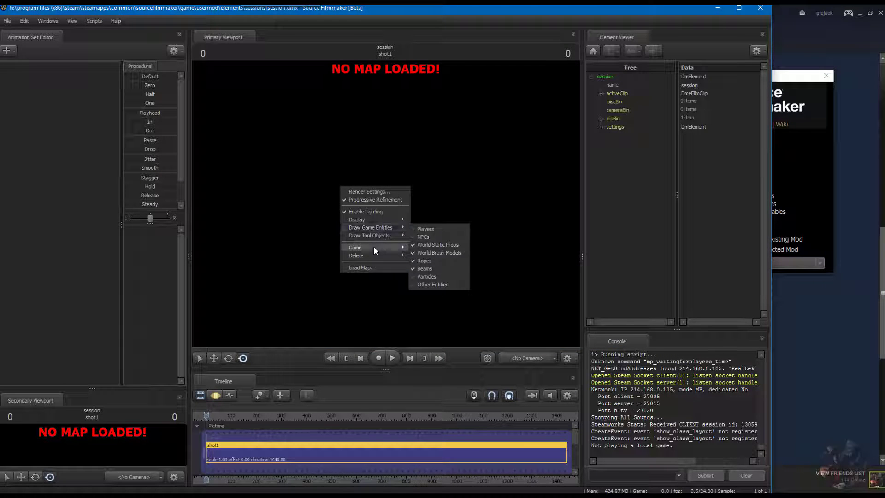
left_click(375, 269)
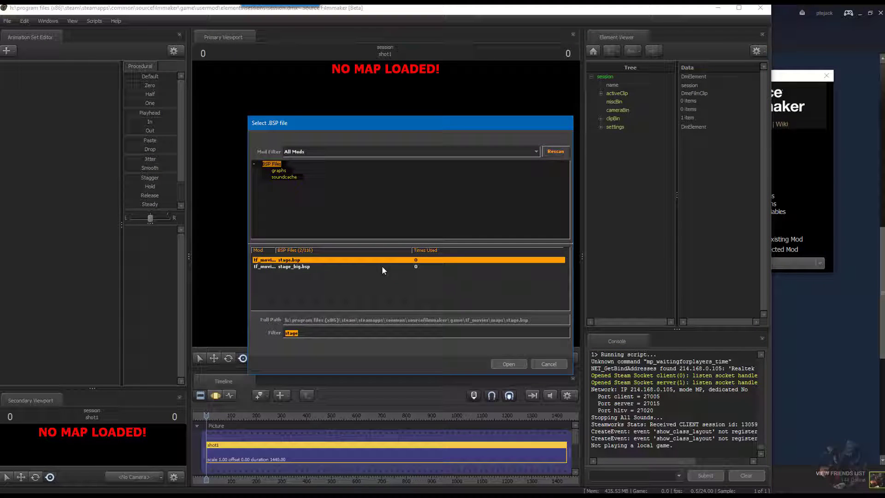
left_click(506, 364)
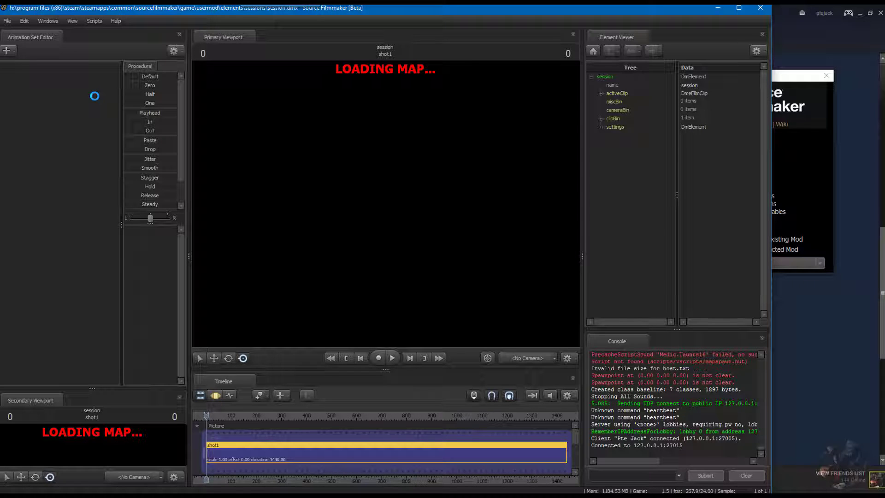
- Add the HWM Sniper model (hwm\sniper.mdl) to the scene as a new animation set
right_click(57, 92)
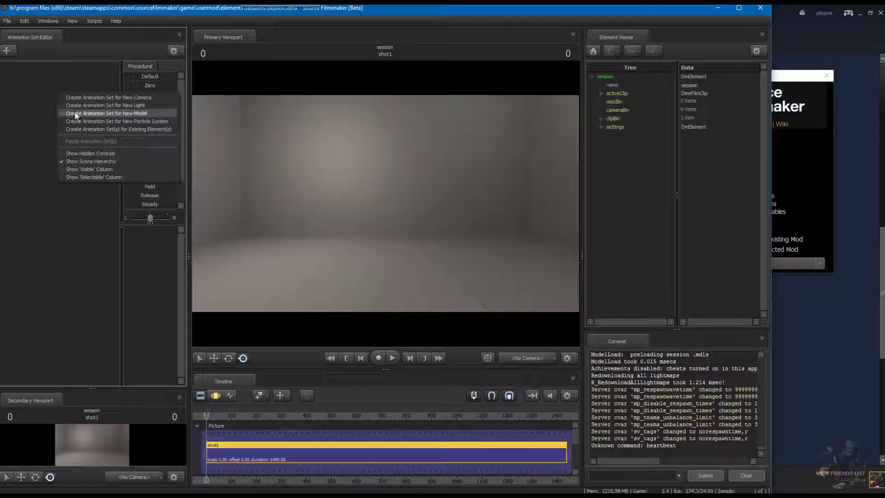
left_click(76, 114)
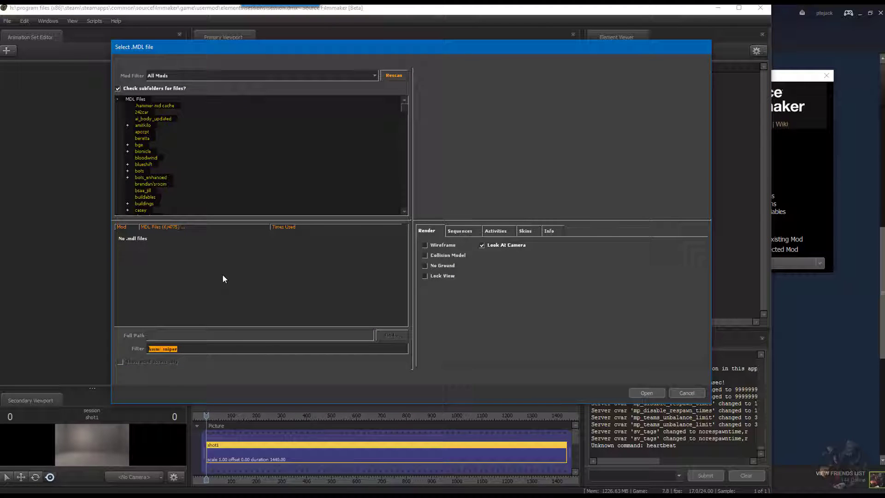
left_click(182, 237)
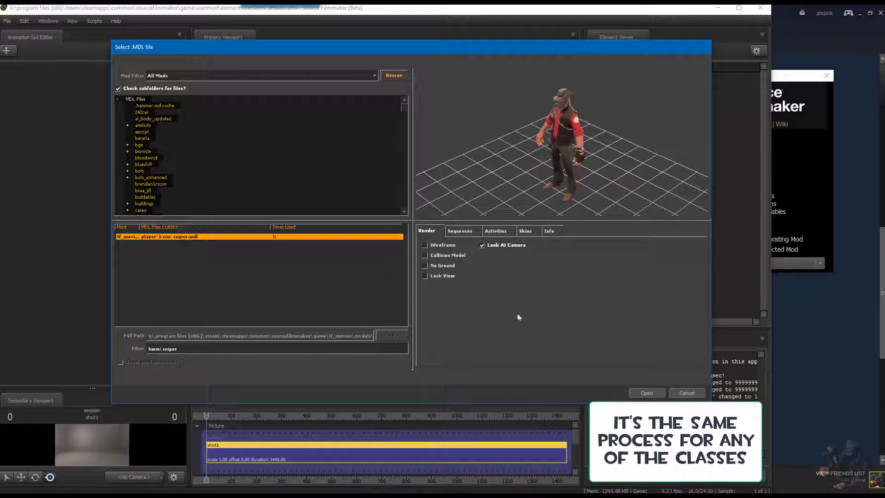
left_click(647, 393)
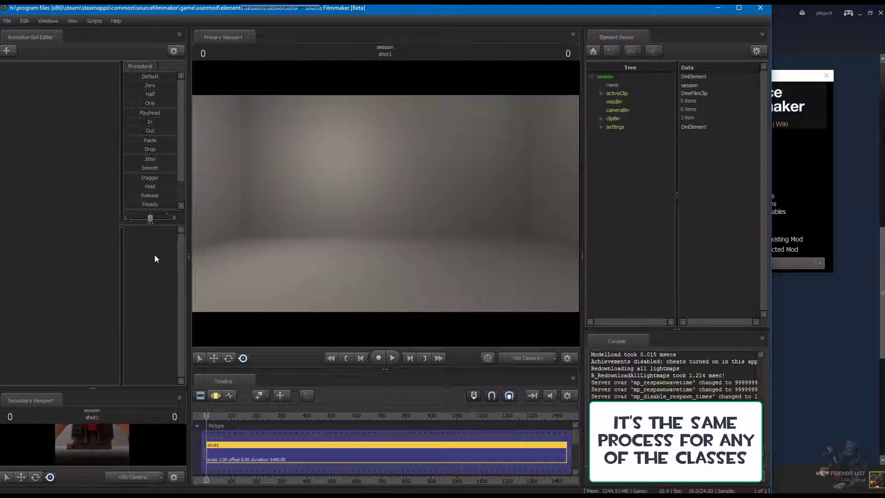
- Start a second model animation set, changing the file filter from hwm to player
right_click(53, 135)
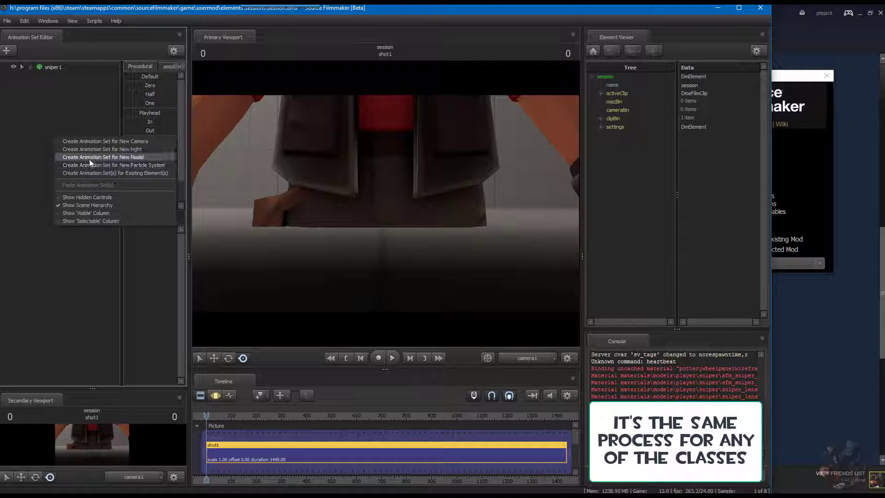
left_click(90, 158)
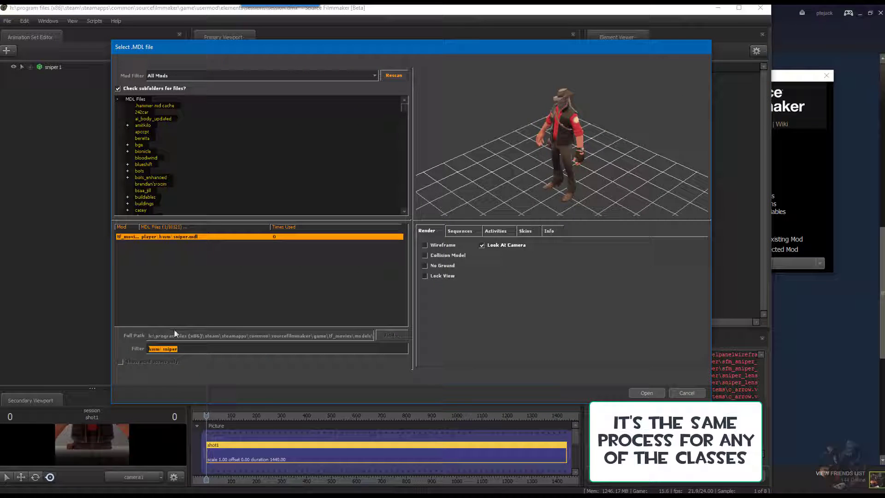
left_click(242, 261)
key("BackSpace")
key("BackSpace")
key("BackSpace")
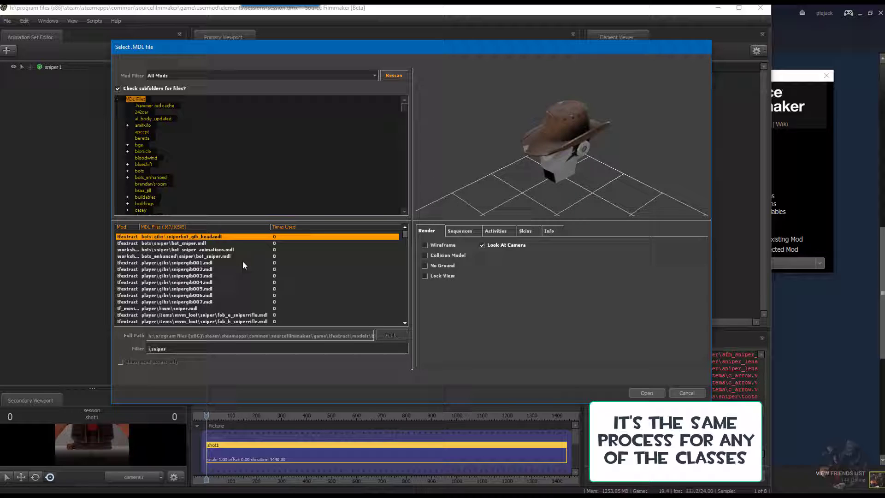
type("player")
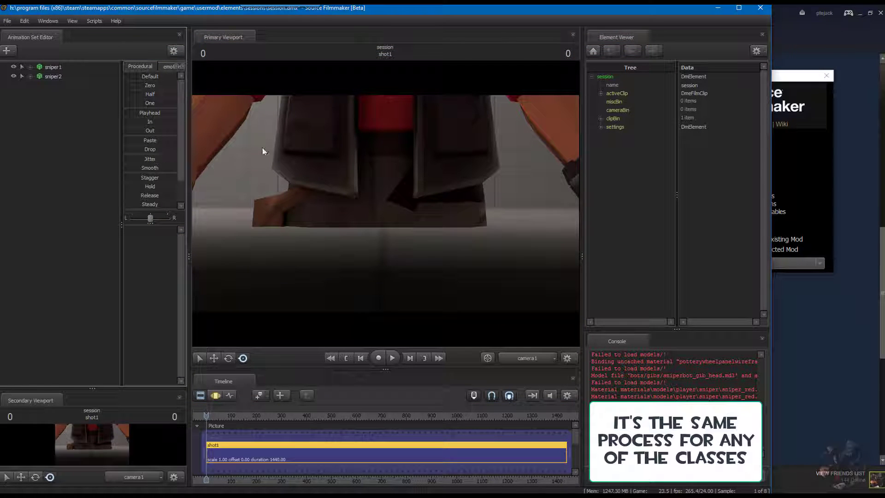
- Expand both Snipers' Body > rootTransform controls and reset them to the Default standing pose
left_click_drag(401, 199, 401, 200)
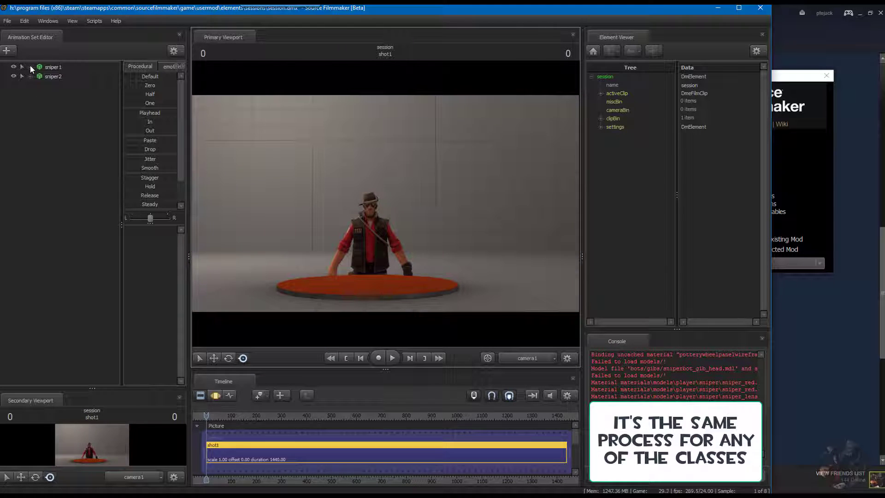
left_click(30, 67)
left_click(30, 141)
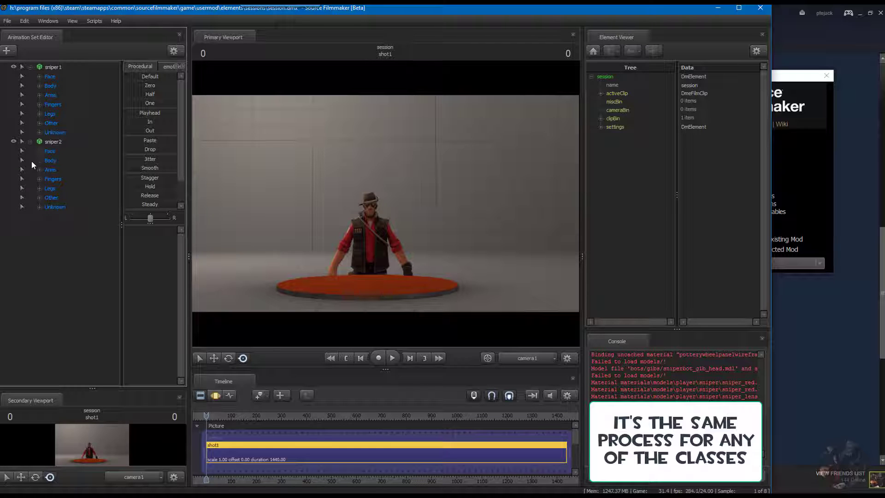
left_click(39, 161)
left_click(49, 170)
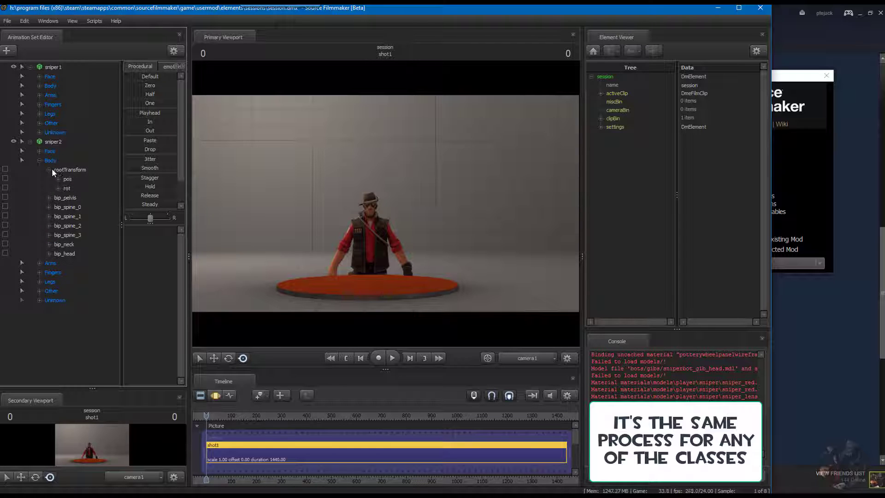
left_click(67, 179)
left_click(40, 86)
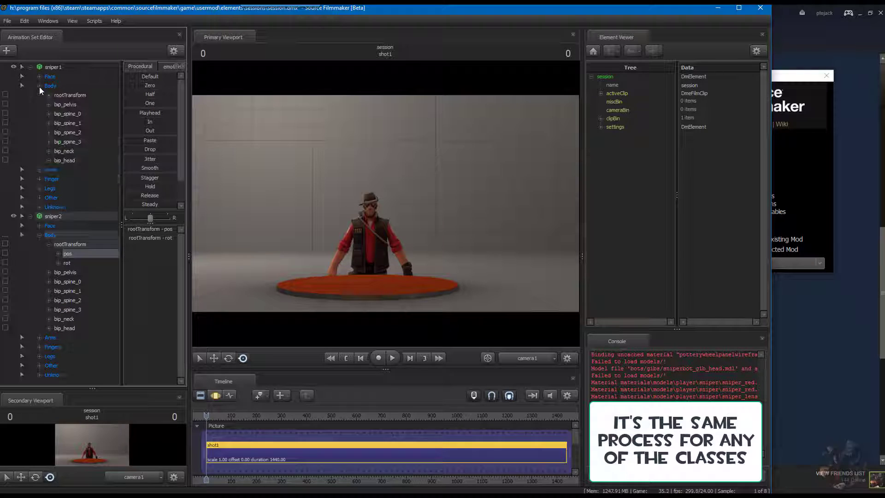
left_click(50, 95)
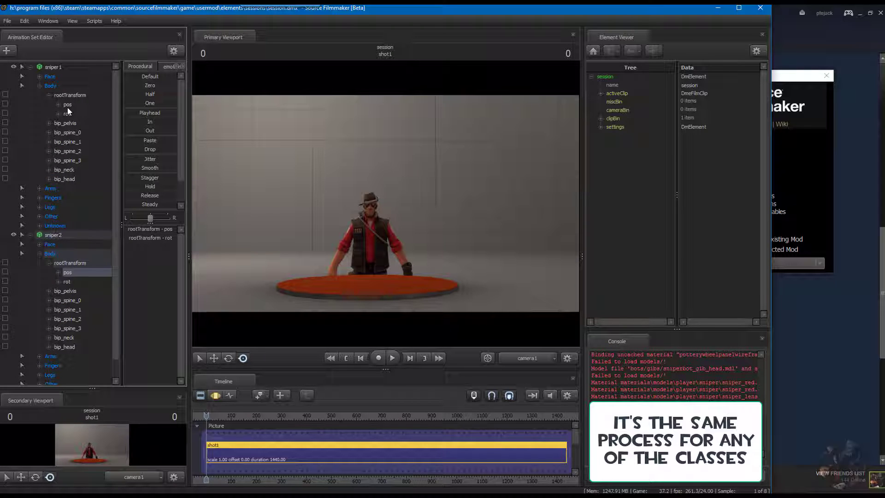
left_click(68, 104)
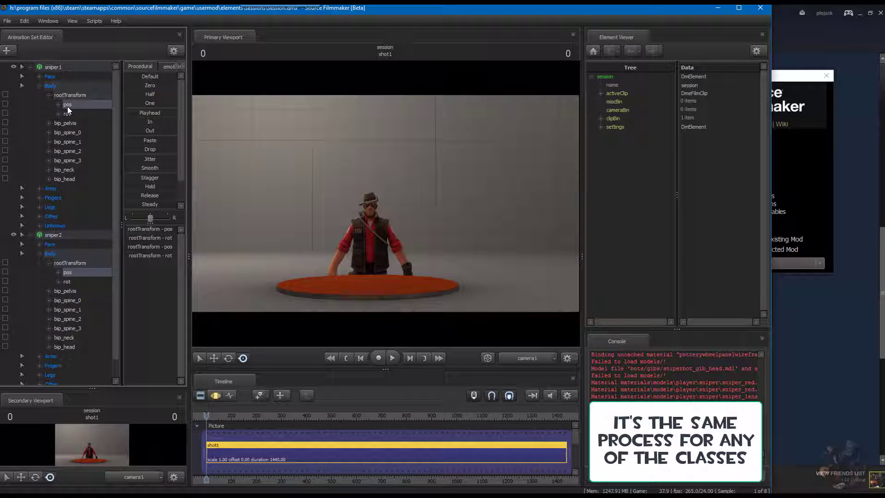
left_click(214, 396)
left_click(139, 77)
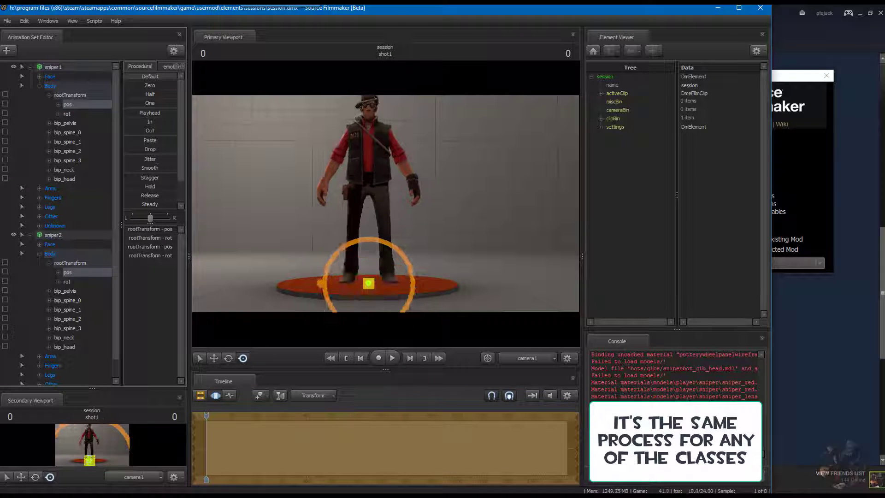
- Move sniper1 to the left and sniper2 to the right so they stand side by side
left_click(57, 71)
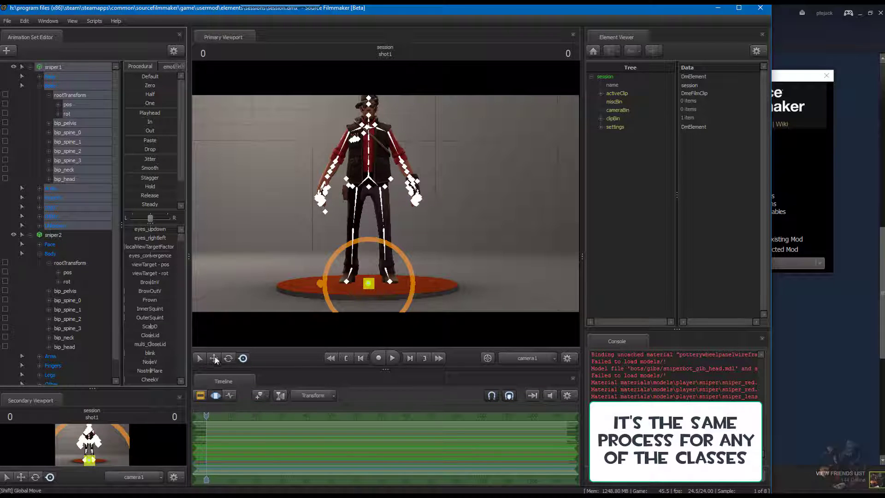
left_click(368, 283)
left_click_drag(299, 284, 255, 286)
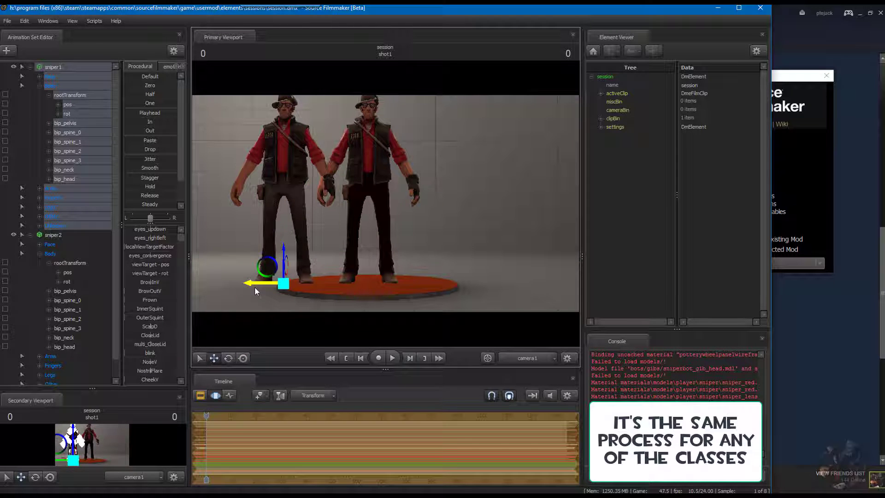
left_click(57, 236)
left_click_drag(337, 286, 388, 283)
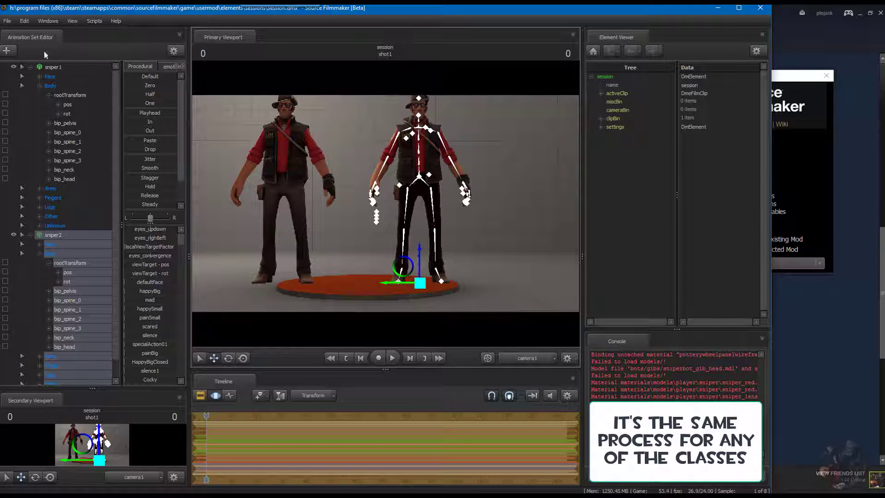
left_click(54, 68)
- Give both sniper1 and sniper2 override materials
right_click(53, 69)
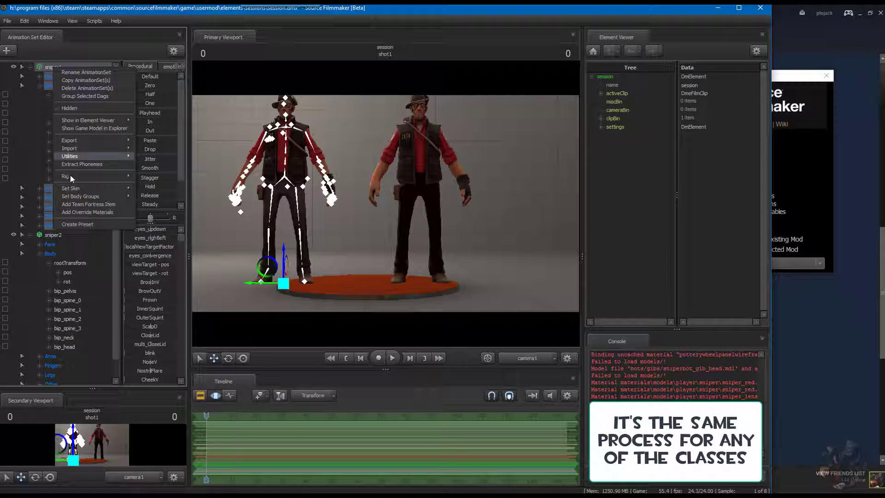
left_click(70, 211)
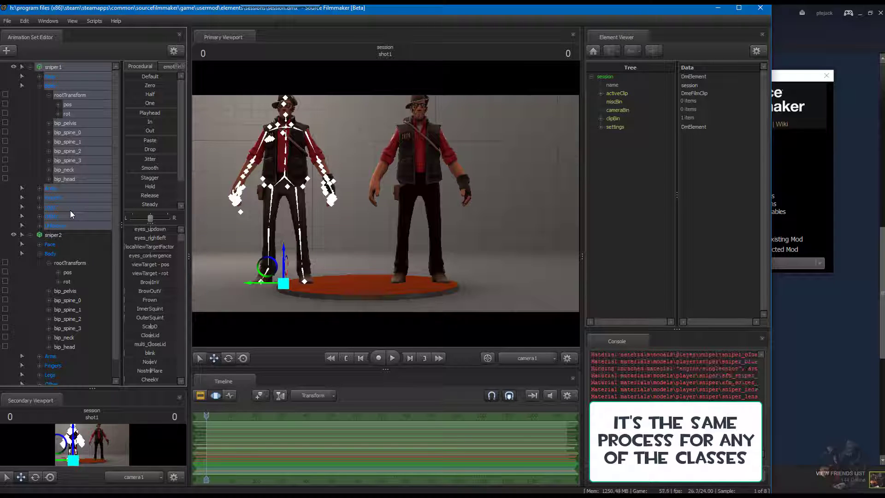
right_click(61, 234)
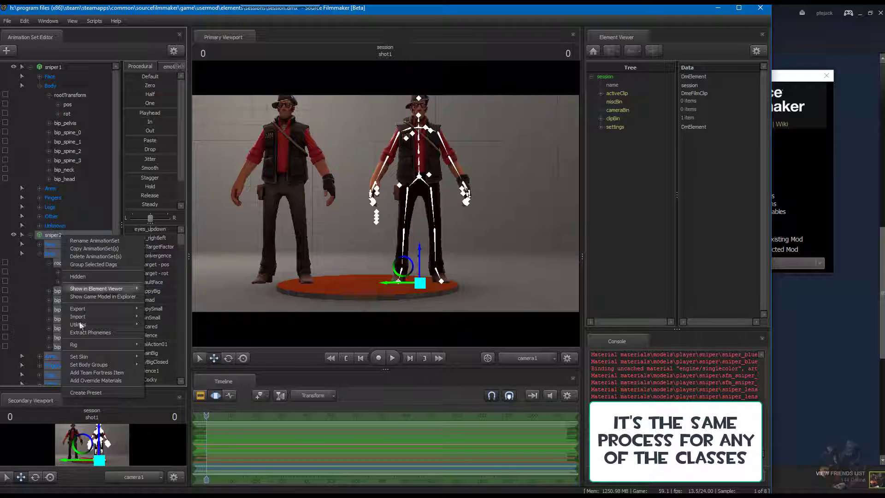
left_click(84, 380)
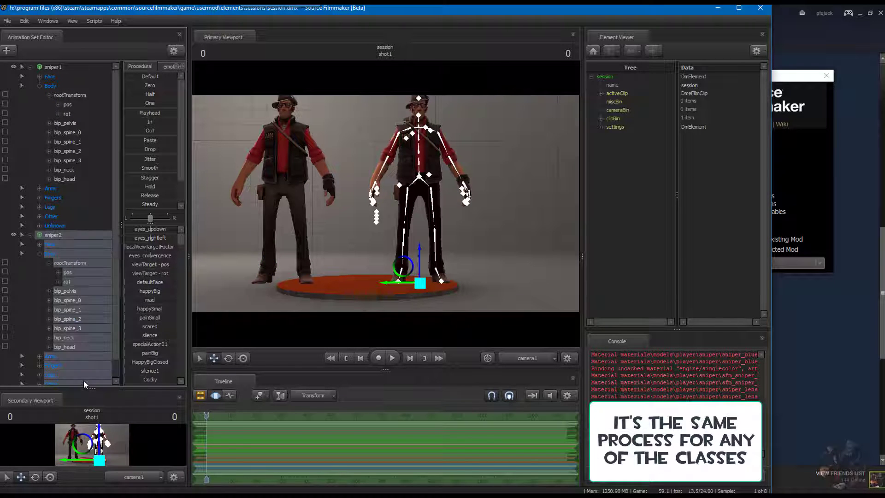
- Set sniper1's sfm_sniper_red $colortint_base to a lighter red (0.70, 0.24, 0.25)
right_click(54, 69)
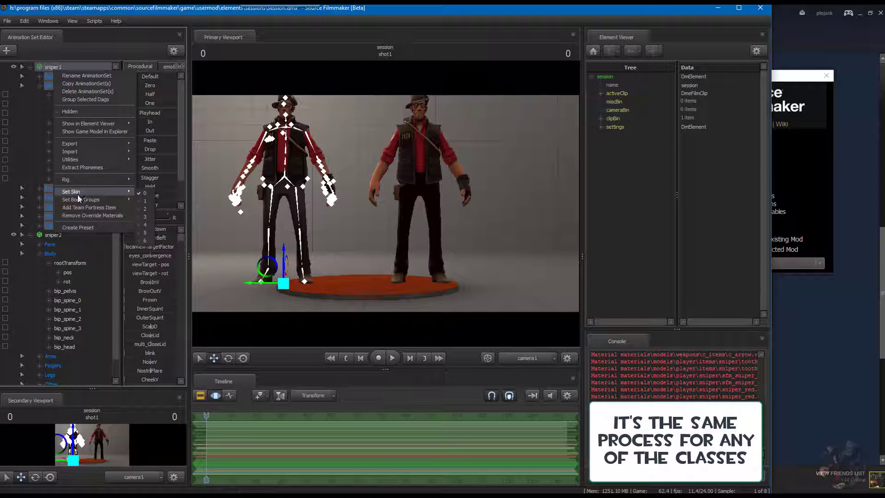
mouse_move(84, 125)
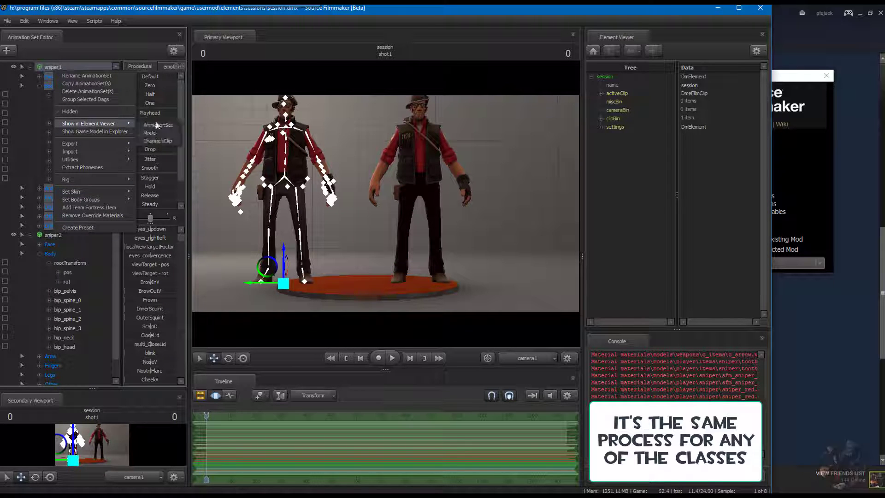
left_click(159, 132)
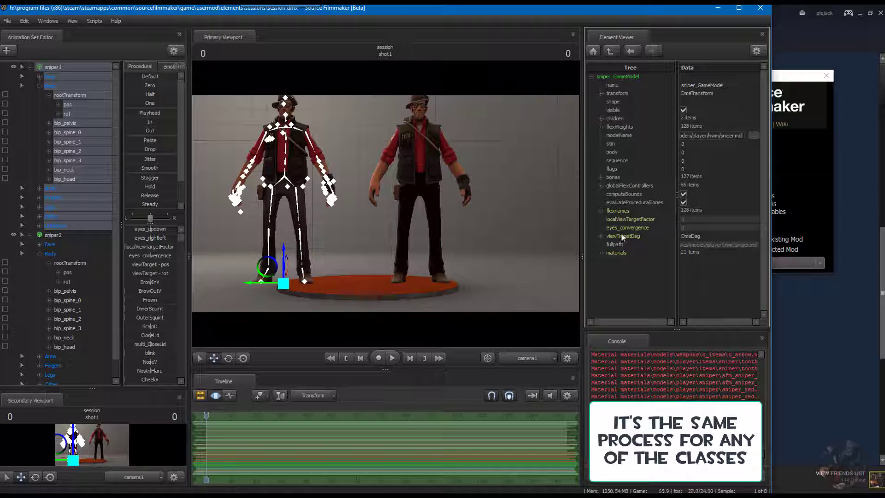
left_click(601, 253)
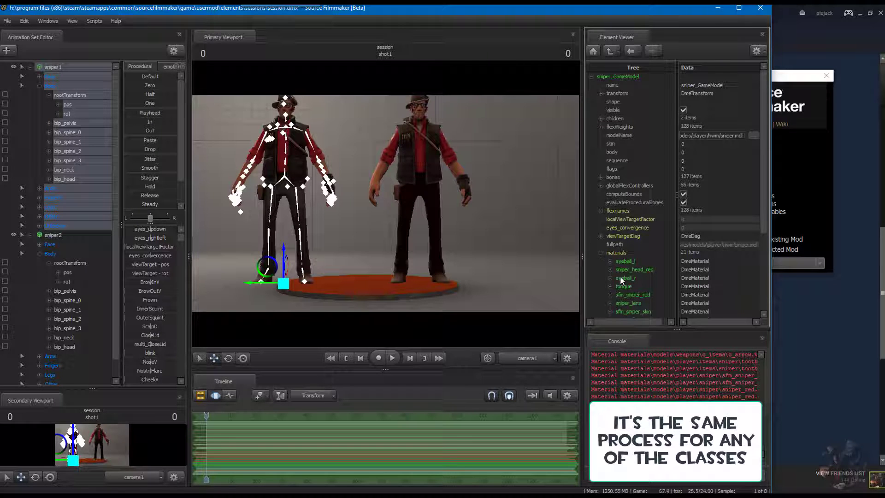
scroll(621, 277, "down", 4)
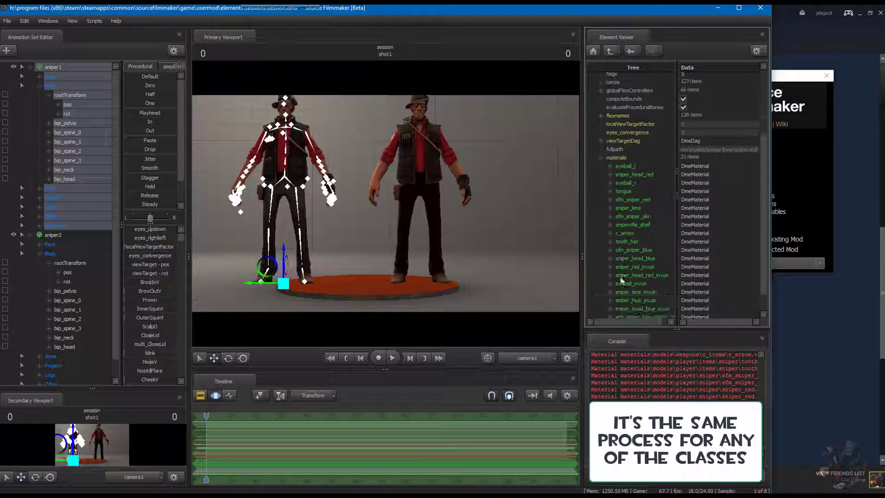
left_click(610, 200)
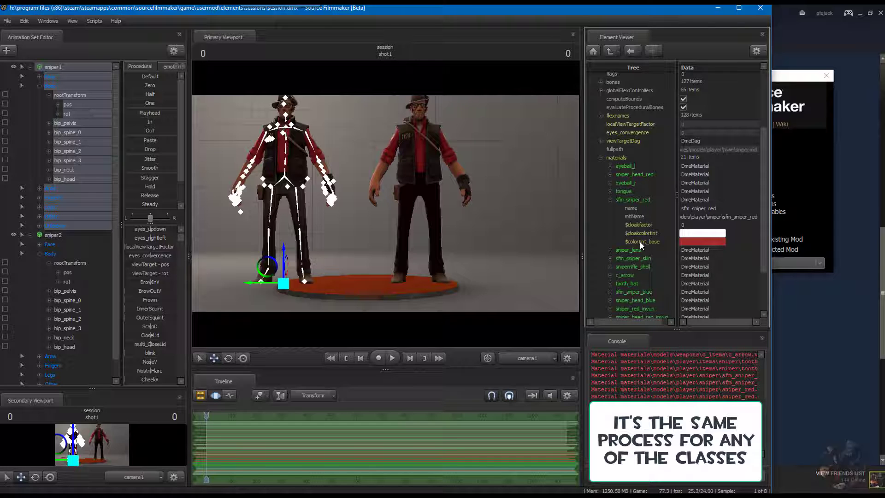
left_click(704, 242)
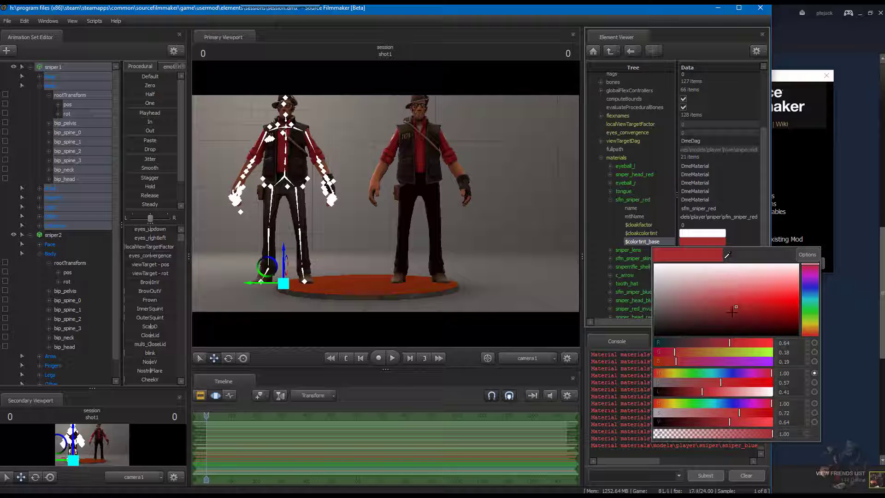
mouse_move(740, 303)
left_mouse_down()
mouse_move(654, 264)
mouse_move(677, 306)
mouse_move(755, 320)
left_mouse_up()
left_click_drag(729, 292, 725, 302)
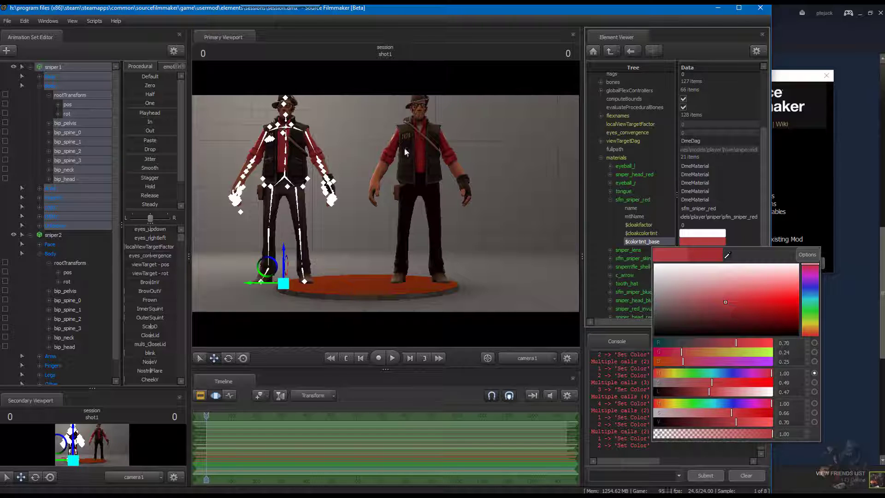
left_click(58, 237)
right_click(59, 237)
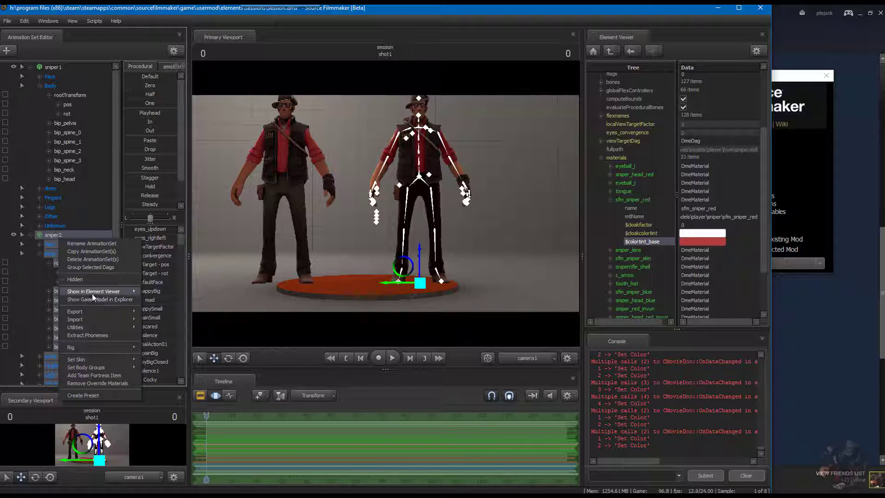
- In the Element Viewer, tint the player Sniper's sniper_red $colortint_base a brighter red (about 0.79, 0.32, 0.33)
mouse_move(92, 293)
left_click(157, 301)
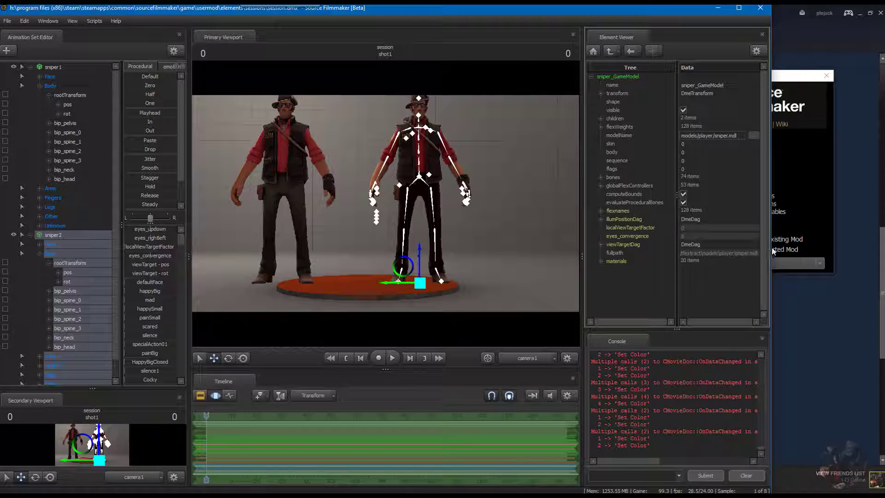
left_click(601, 261)
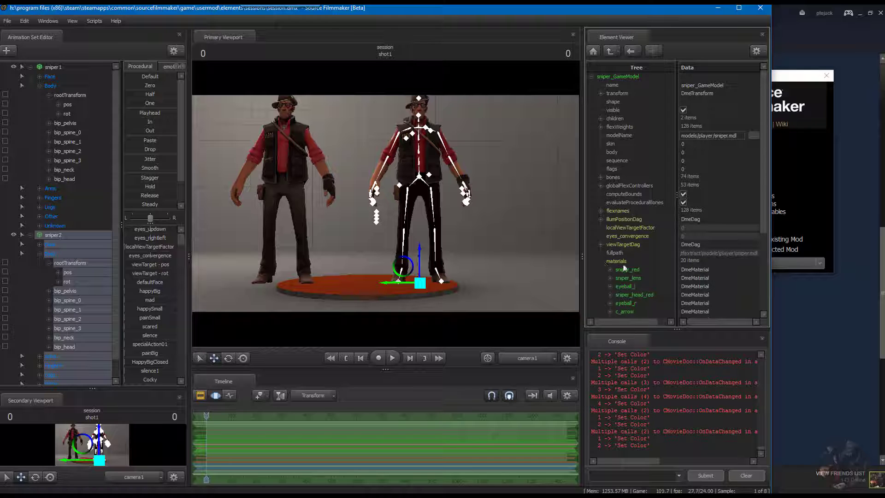
left_click(610, 269)
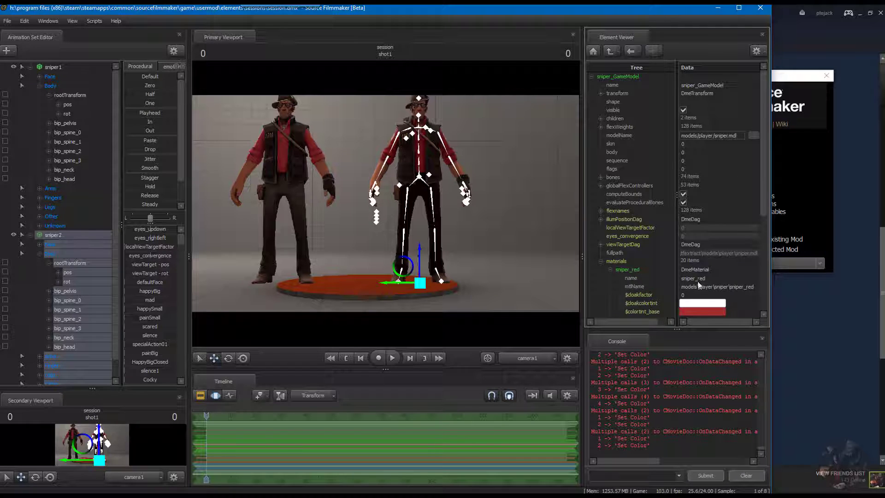
scroll(710, 197, "down", 6)
left_click(702, 169)
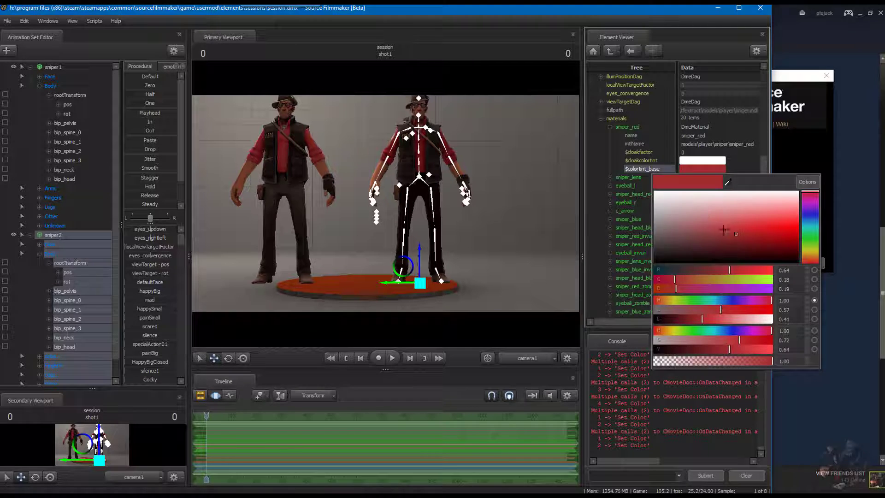
mouse_move(737, 234)
left_mouse_down()
mouse_move(677, 209)
mouse_move(740, 222)
mouse_move(747, 249)
mouse_move(768, 214)
mouse_move(668, 191)
mouse_move(729, 223)
left_mouse_up()
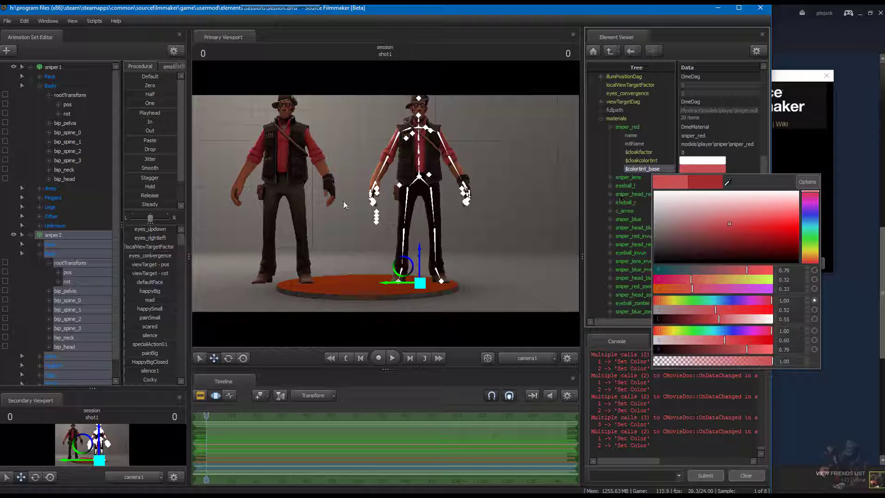
- Switch both Sniper animation sets to the blue skin
right_click(57, 68)
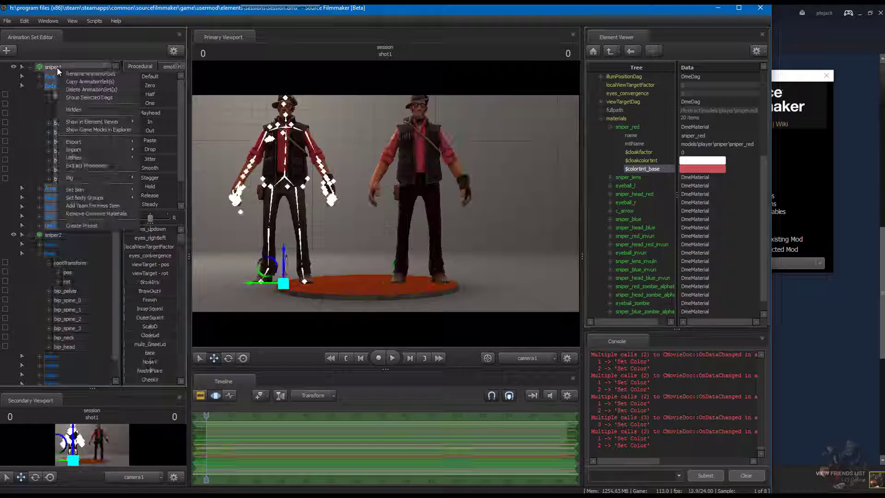
mouse_move(80, 190)
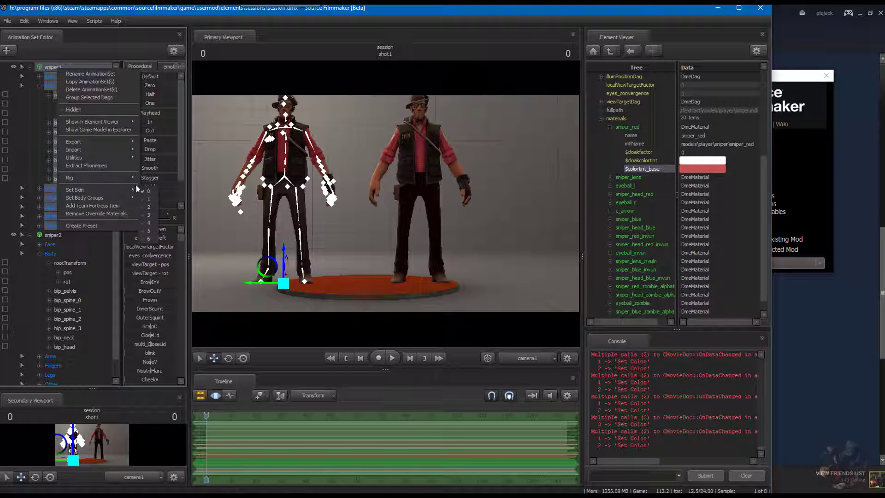
left_click(148, 197)
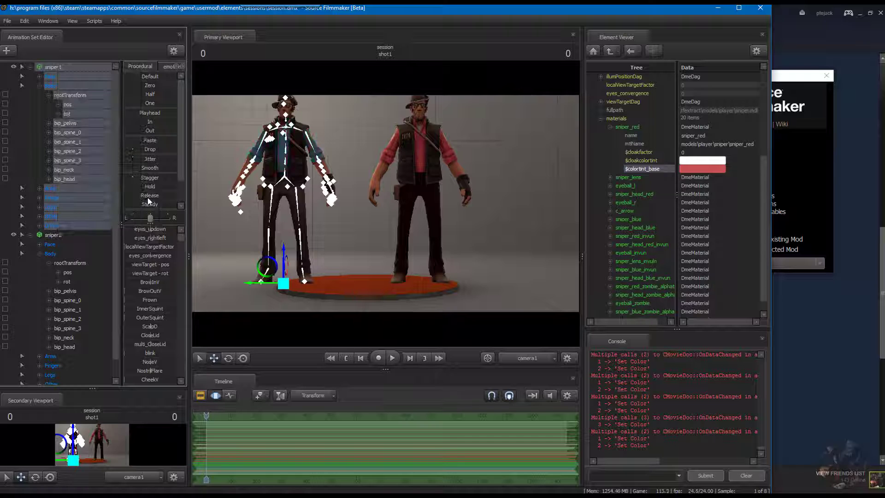
right_click(59, 234)
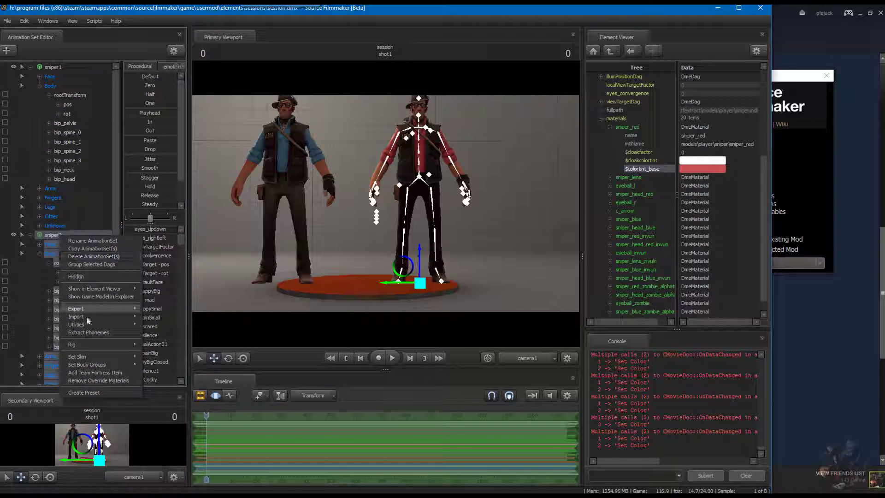
mouse_move(95, 355)
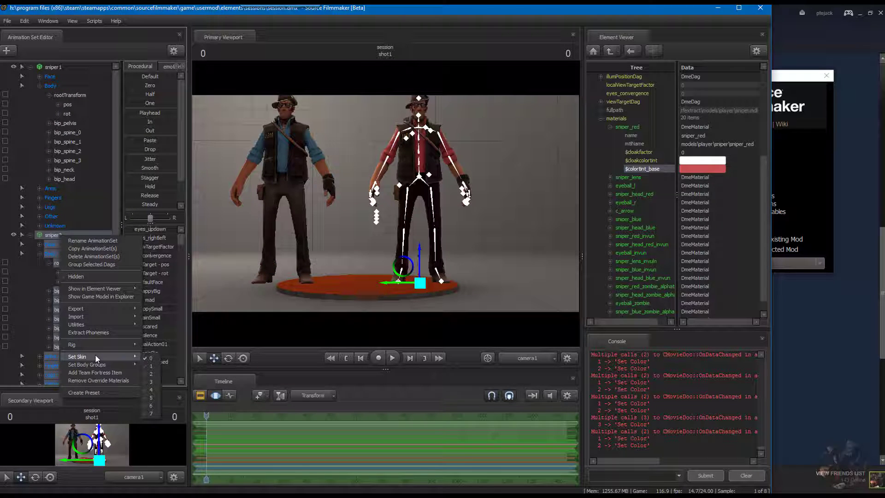
left_click(152, 366)
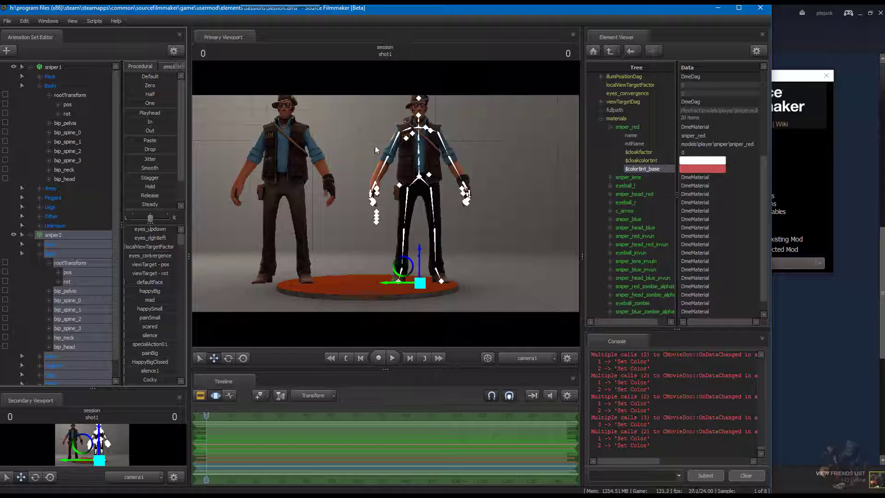
- Set the player Sniper's sniper_blue $colortint_base to near black (about 0.01, 0.02, 0.02)
left_click(608, 127)
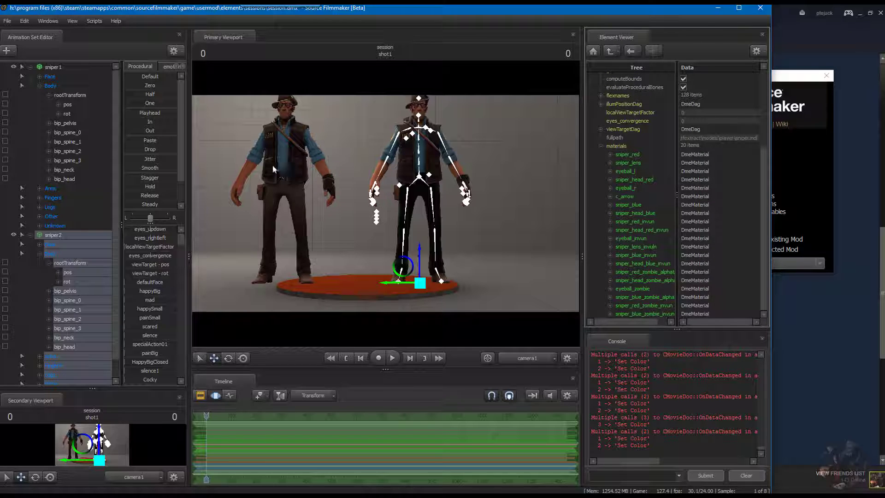
left_click(611, 205)
left_click(698, 248)
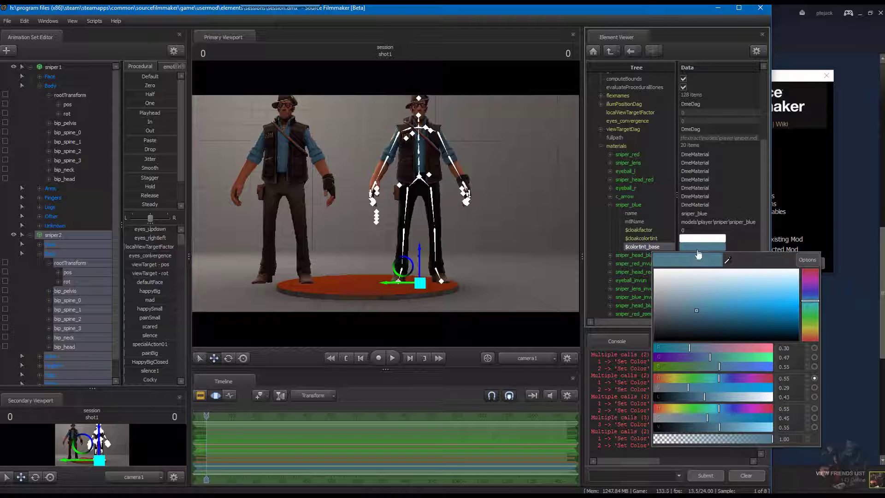
mouse_move(723, 301)
left_mouse_down()
mouse_move(685, 286)
mouse_move(776, 300)
mouse_move(778, 277)
left_mouse_up()
left_click_drag(788, 321, 732, 339)
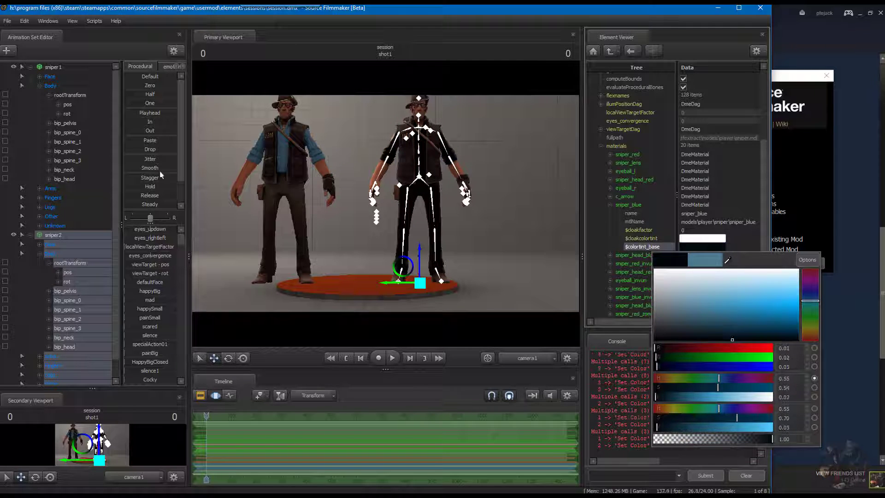
- Show the HWM Sniper's model in the Element Viewer and expand its sfm_sniper_blue material
left_click(56, 67)
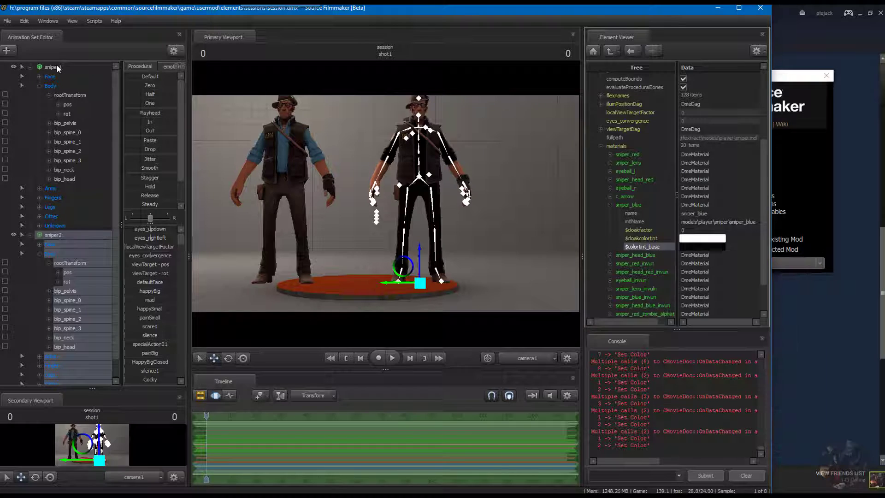
right_click(56, 67)
mouse_move(83, 119)
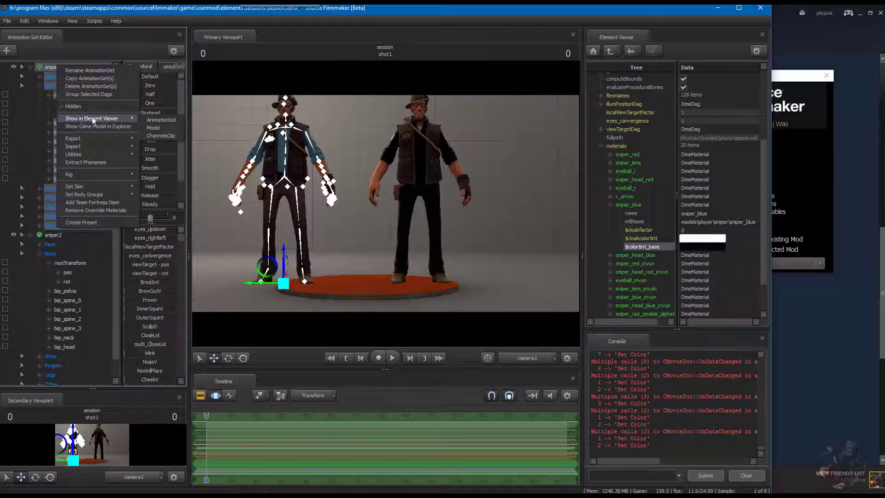
left_click(159, 125)
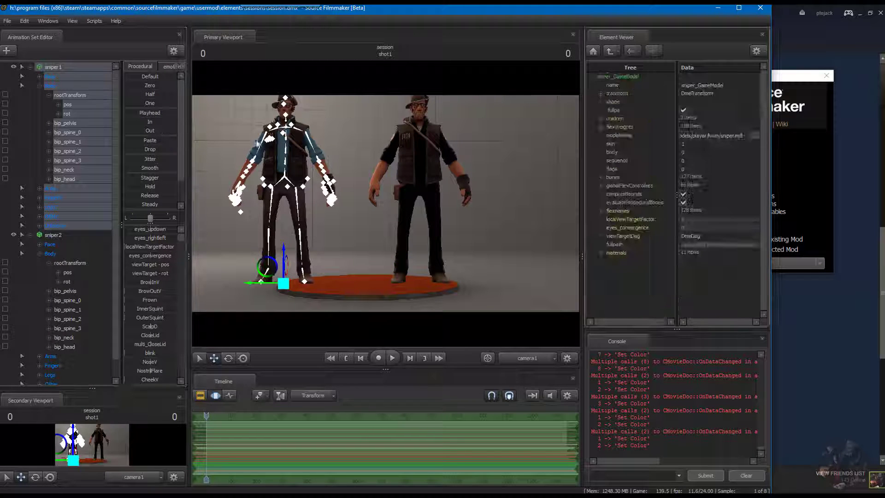
left_click(601, 252)
scroll(619, 251, "down", 5)
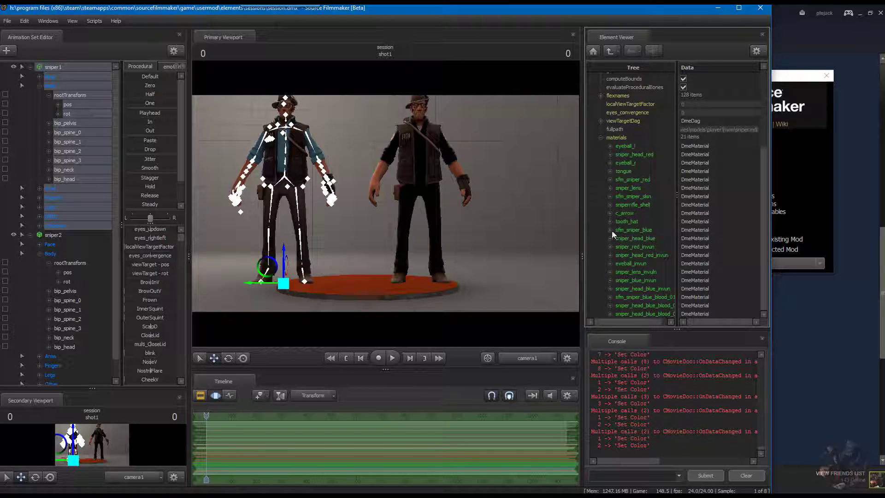
left_click(610, 230)
- Set sfm_sniper_blue's $colortint_base to light blue (about 0.40, 0.70, 0.83)
left_click(702, 272)
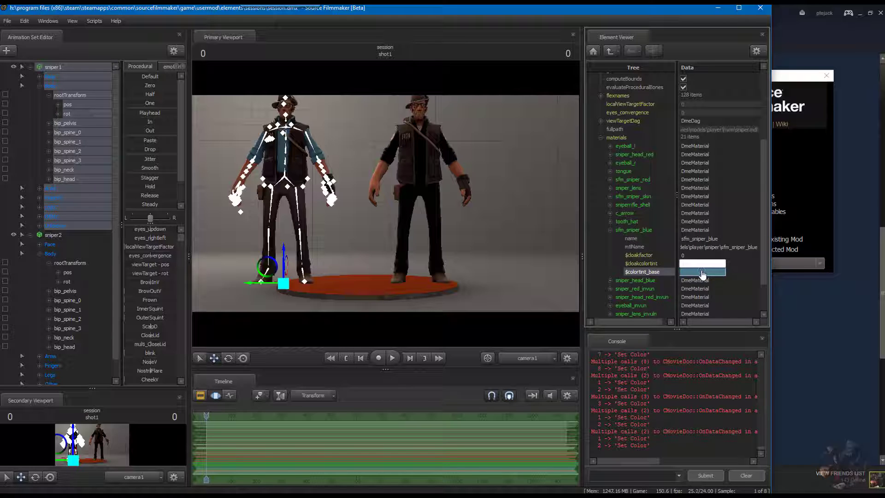
left_click(701, 272)
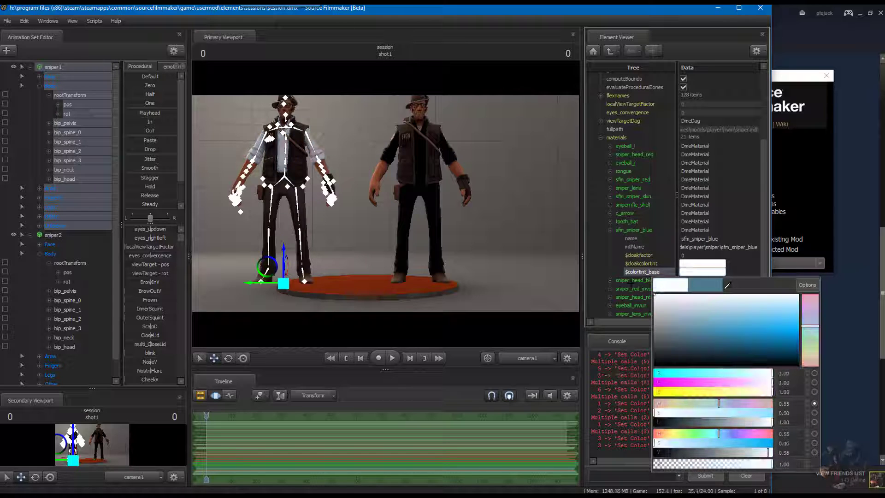
left_click(726, 339)
left_click(709, 316)
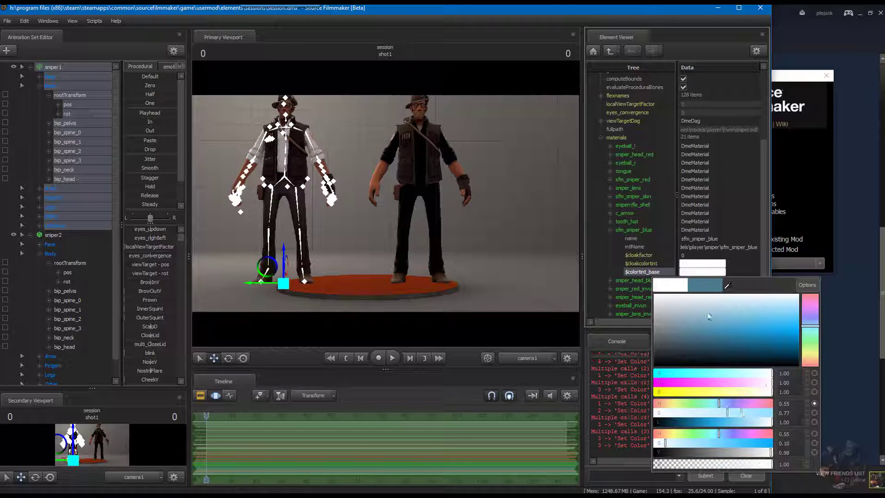
left_click(734, 322)
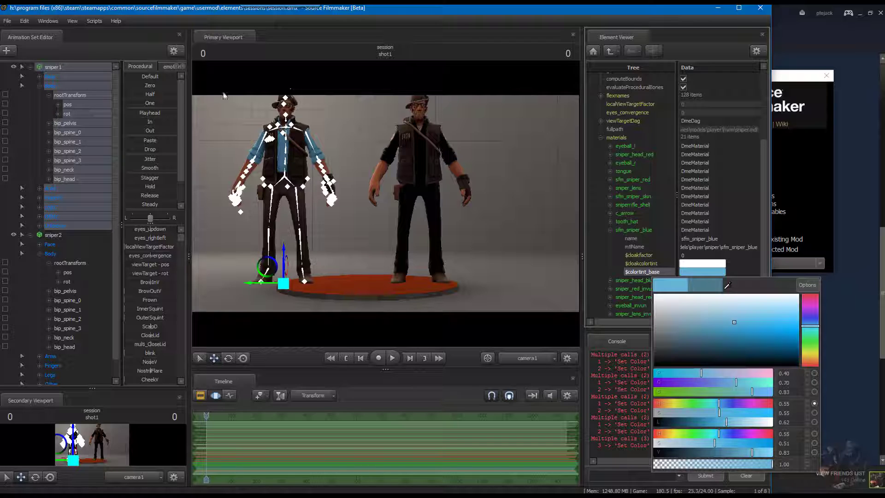
left_click(766, 8)
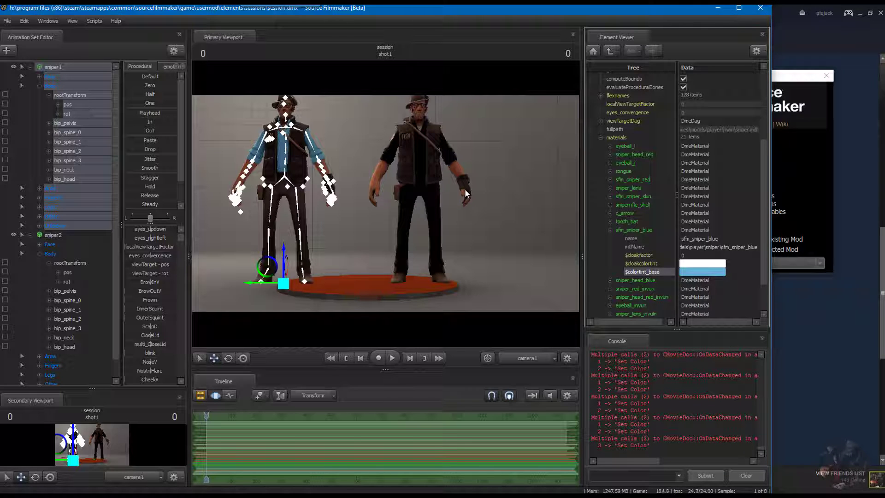